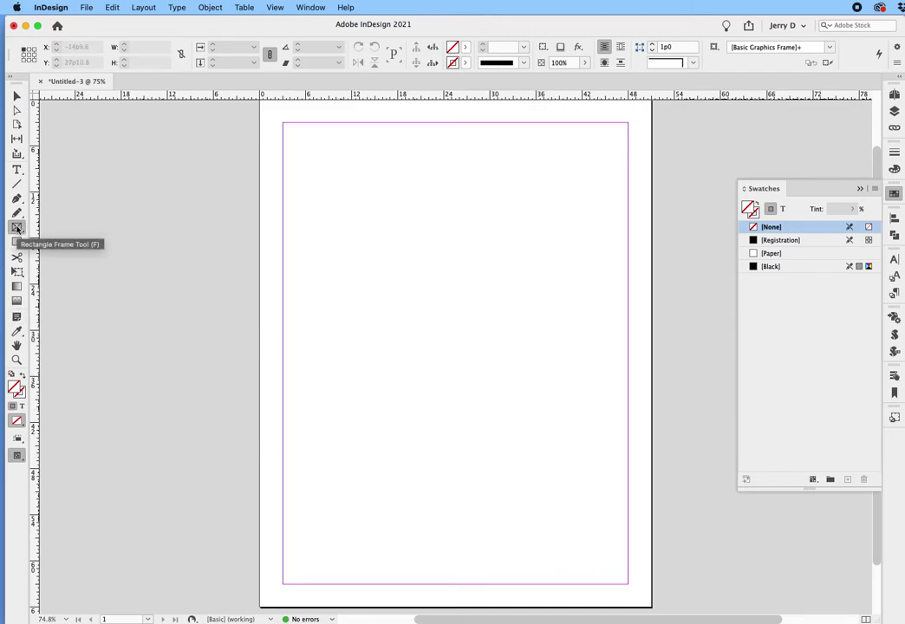
- Draw an empty rectangle frame, about 27p0 by 25p1.2, in the page's upper-left area
left_click_drag(302, 219, 509, 411)
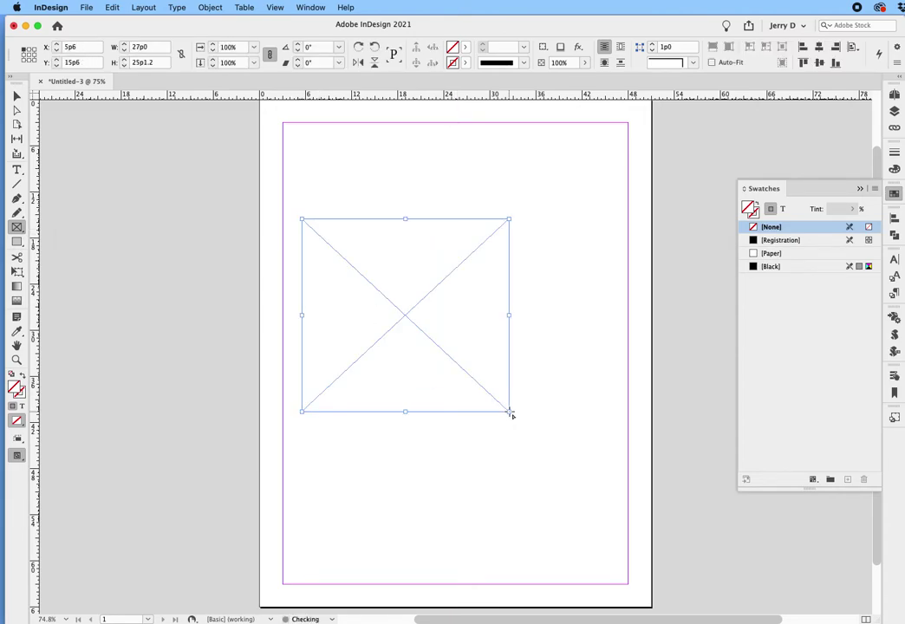
- Place Shell Logo.ai into the empty graphics frame
left_click(87, 8)
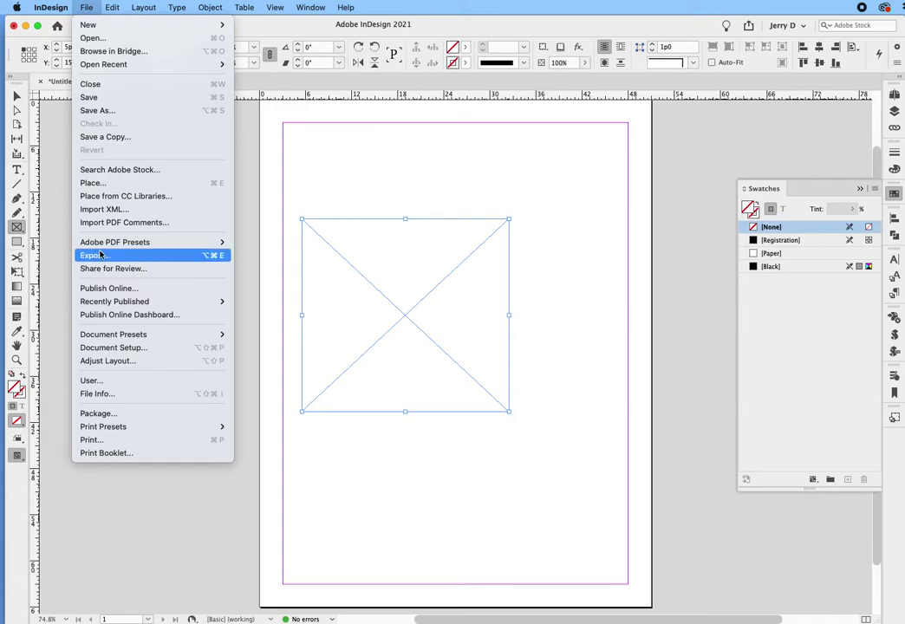
left_click(103, 184)
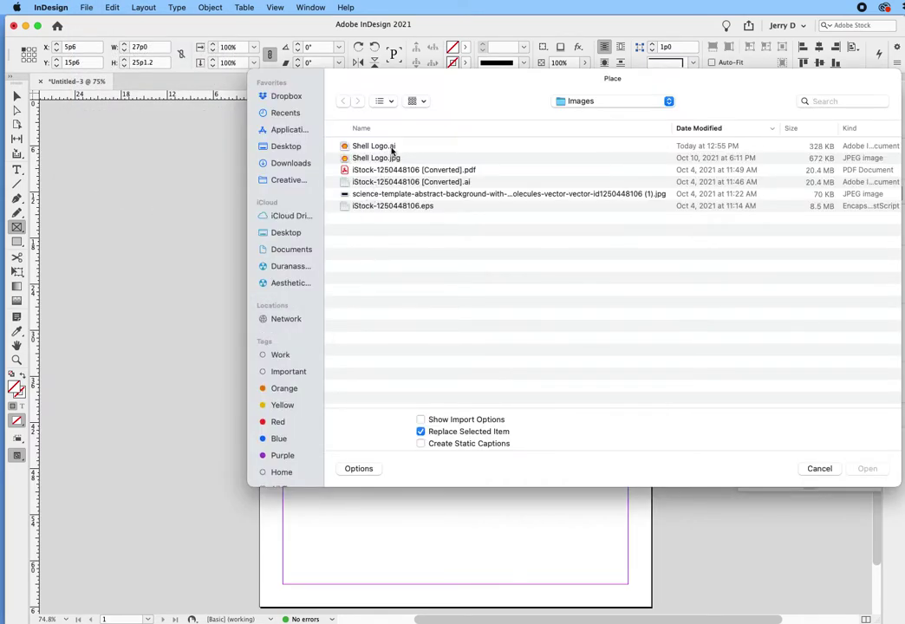
left_click(392, 147)
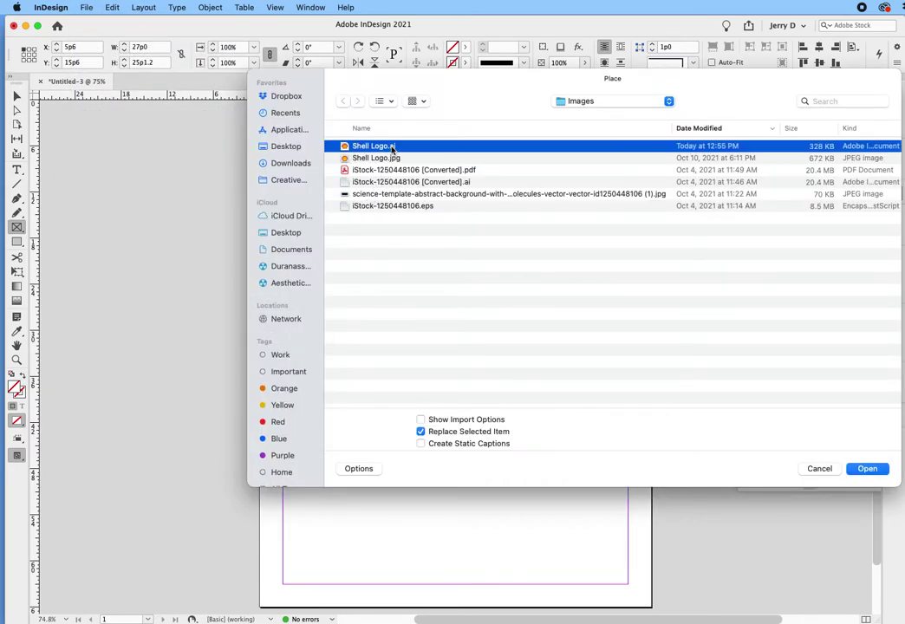
left_click(869, 469)
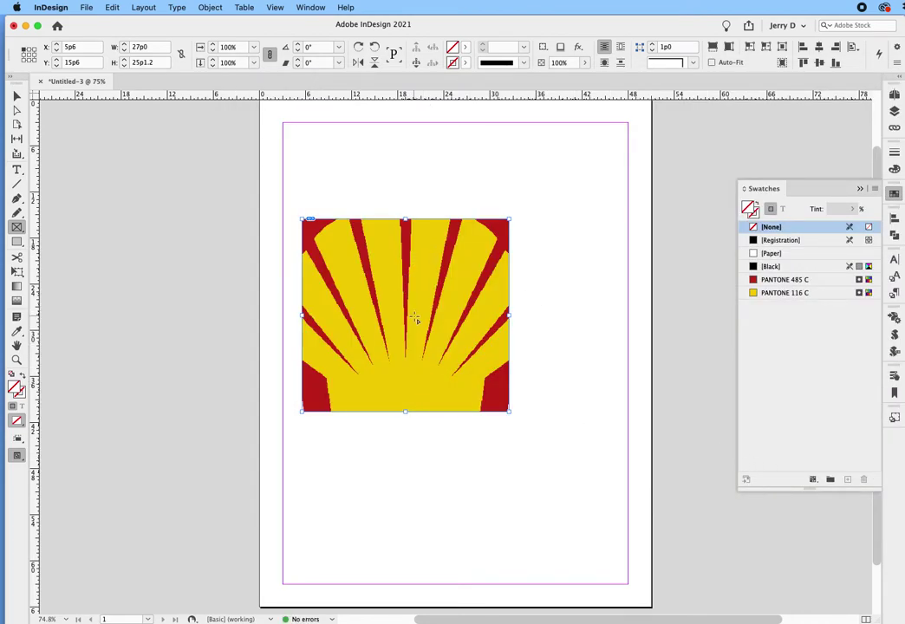
- Switch Display Performance to High Quality Display so the logo edges render smoothly
left_click(275, 7)
mouse_move(317, 215)
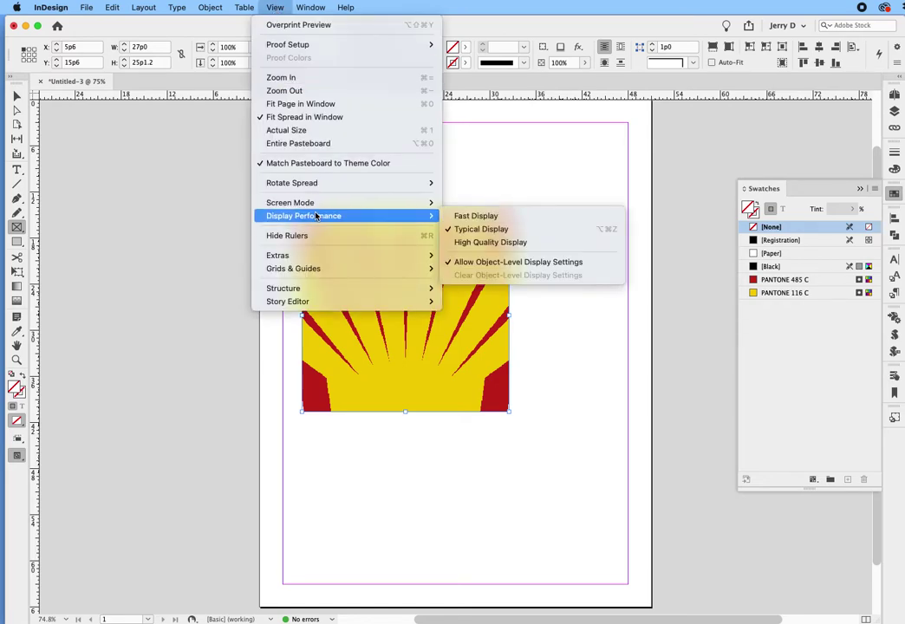
left_click(477, 243)
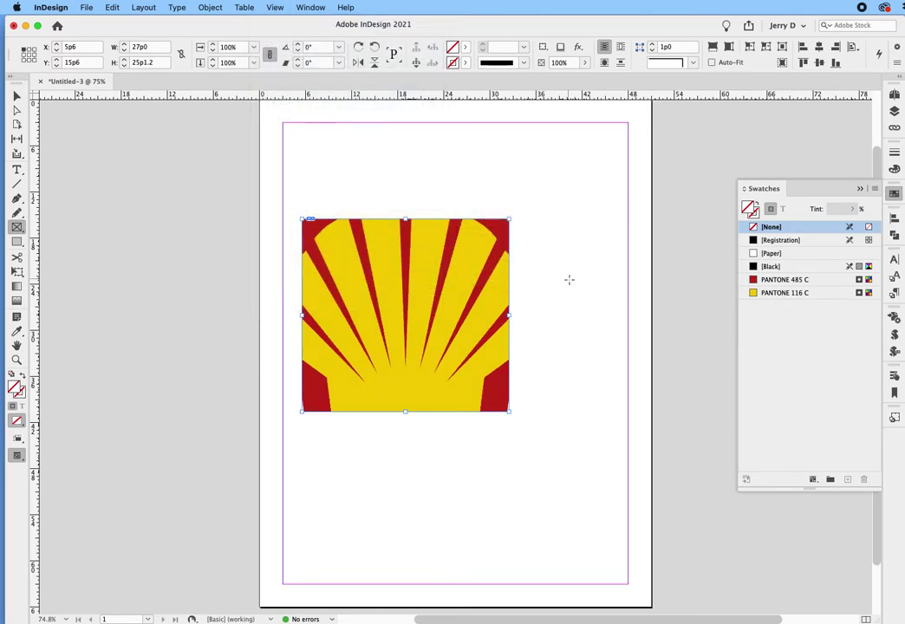
- Inspect the placed graphic's full extent with Direct Selection, then remove the cropped logo
left_click(16, 110)
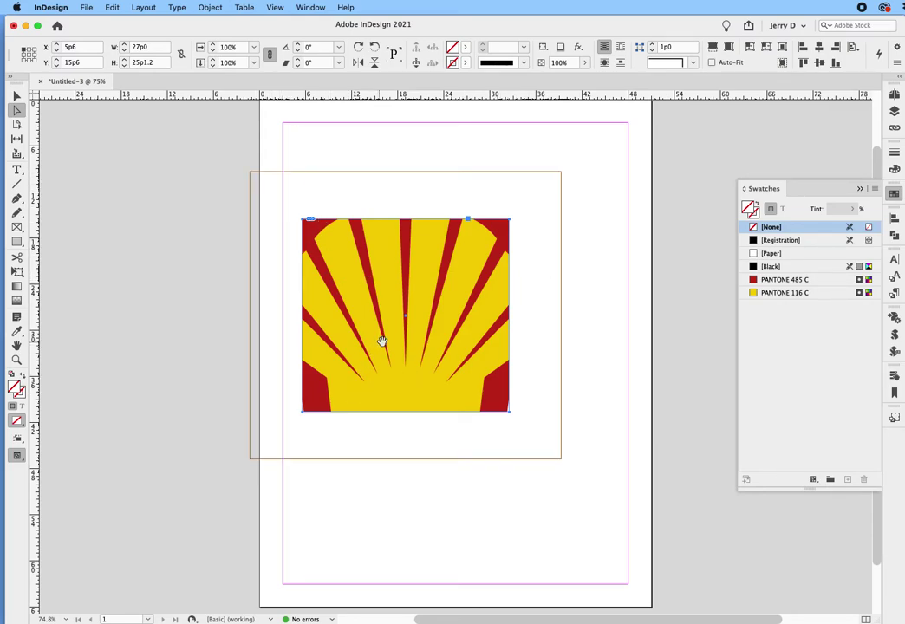
left_click_drag(387, 340, 388, 345)
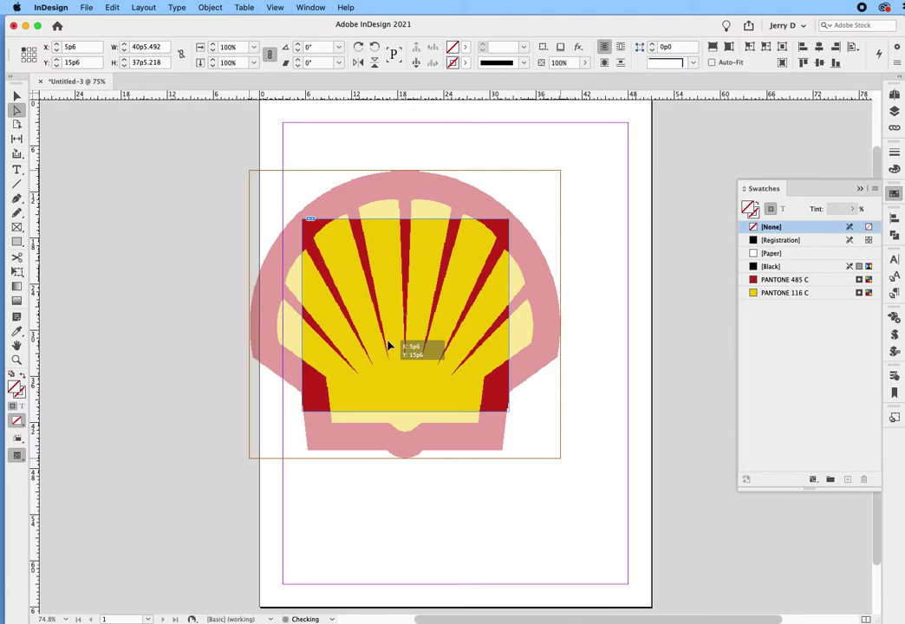
left_click_drag(388, 345, 386, 342)
left_click(257, 301)
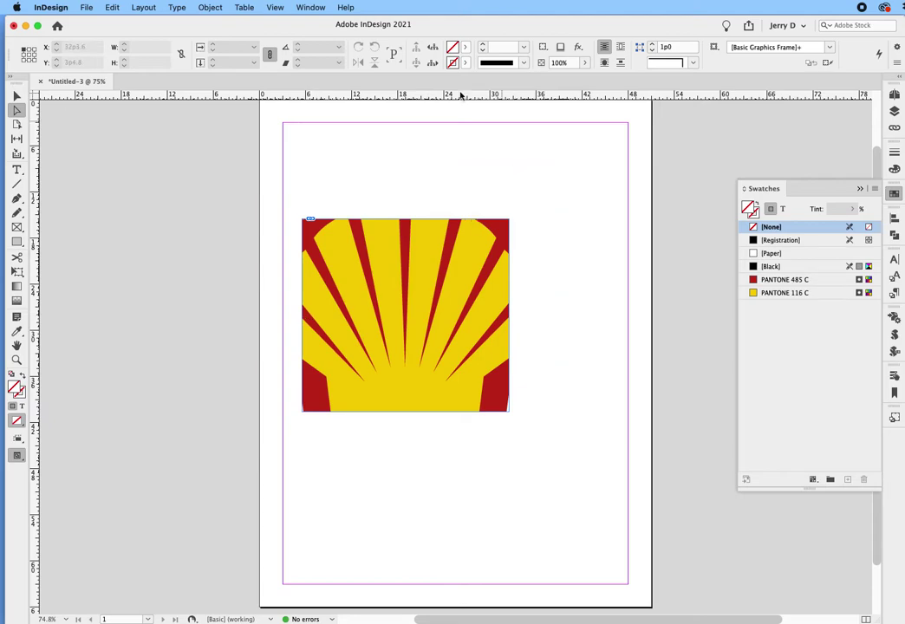
key("super+z")
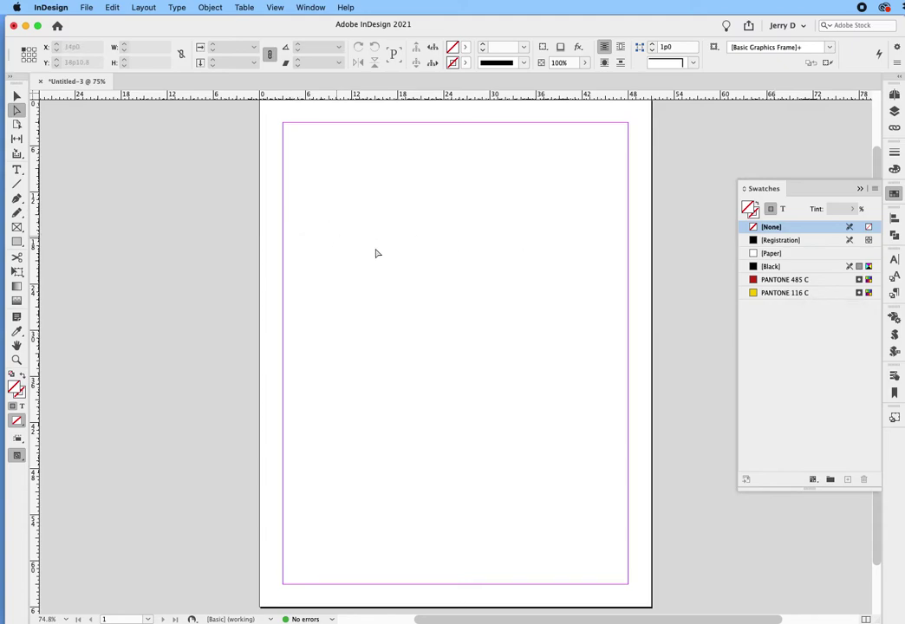
- Load Shell Logo.ai into the place cursor
left_click(86, 8)
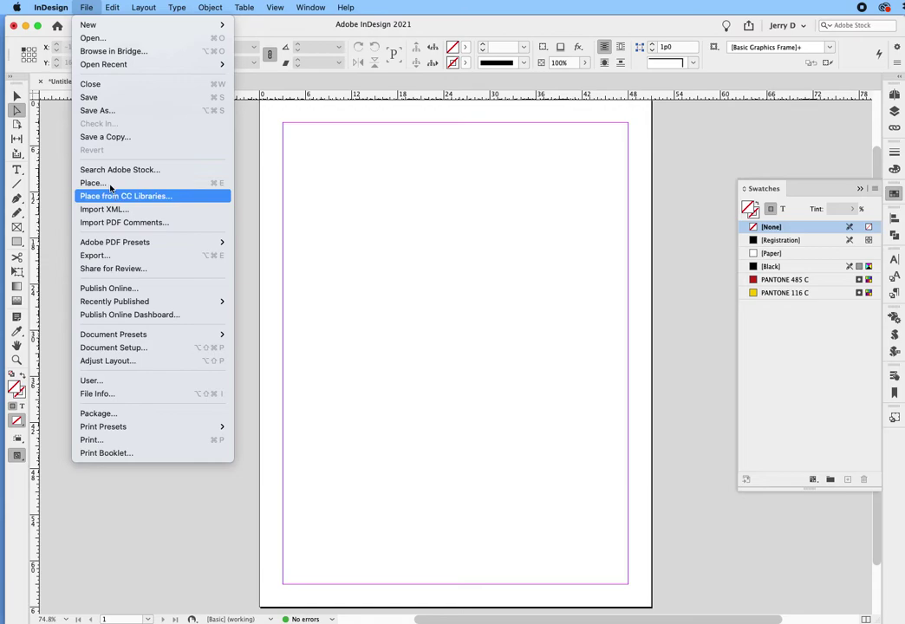
left_click(148, 185)
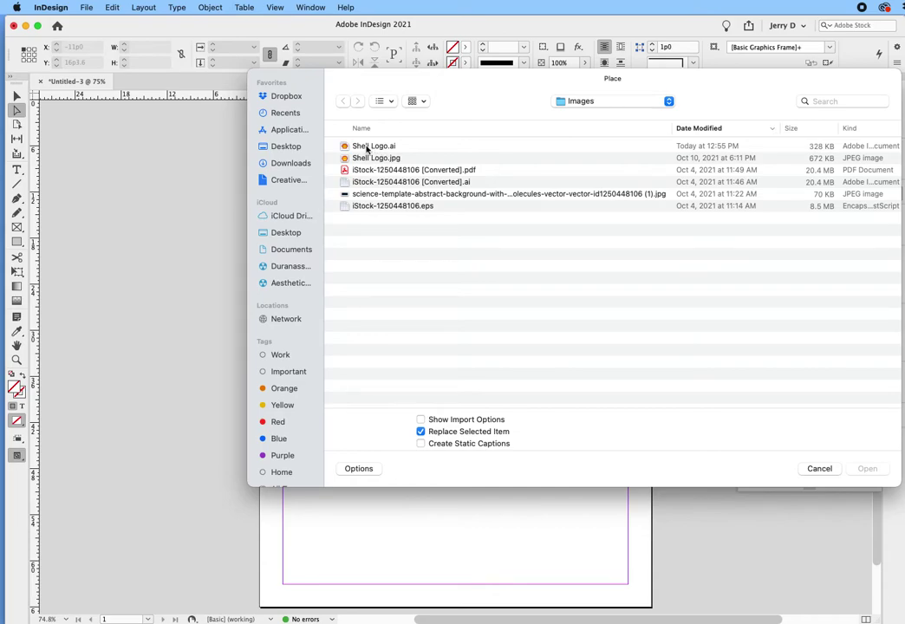
left_click(366, 149)
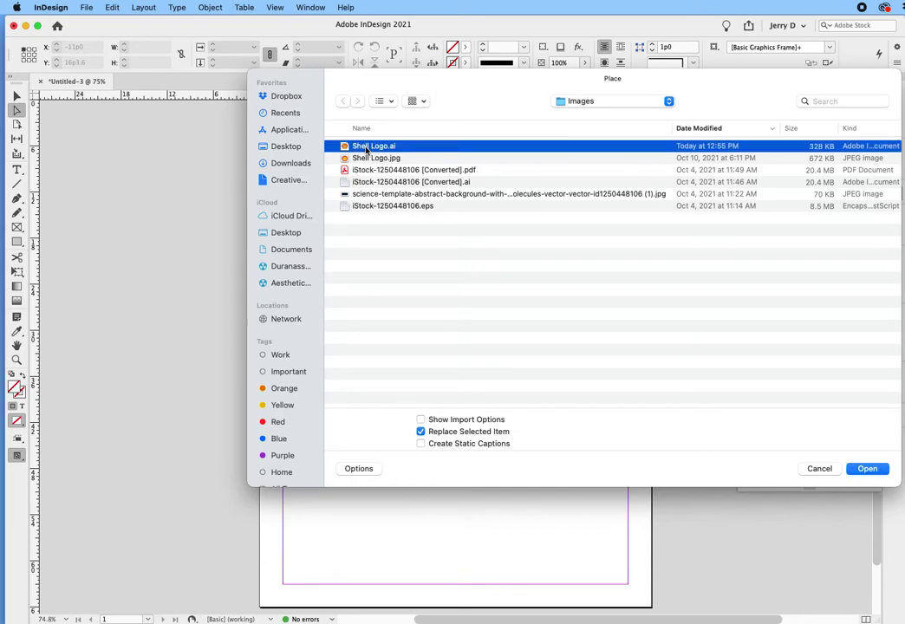
left_click(866, 469)
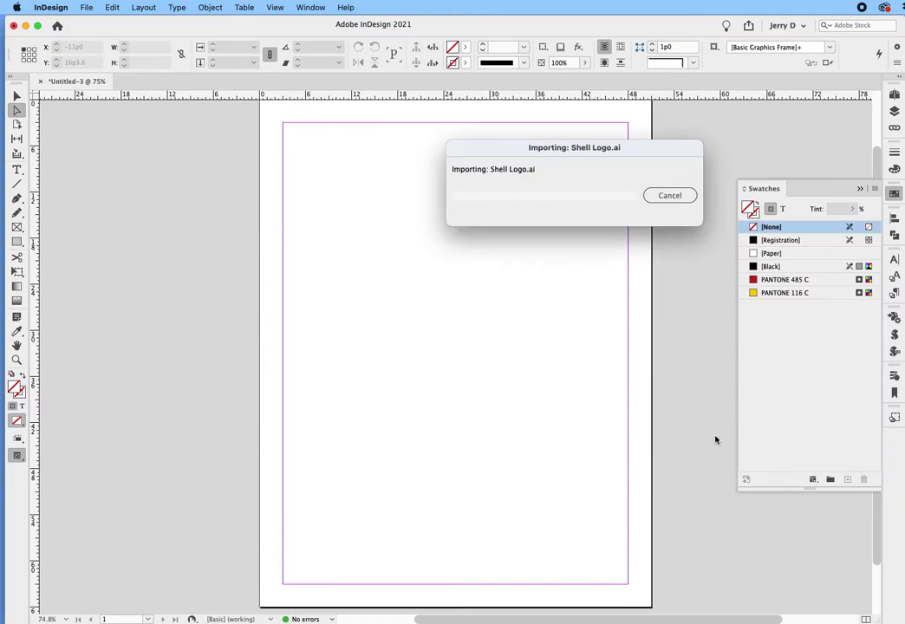
- Try several logo placement sizes at the top-left, undoing each, ending with a large frame
left_click(294, 137)
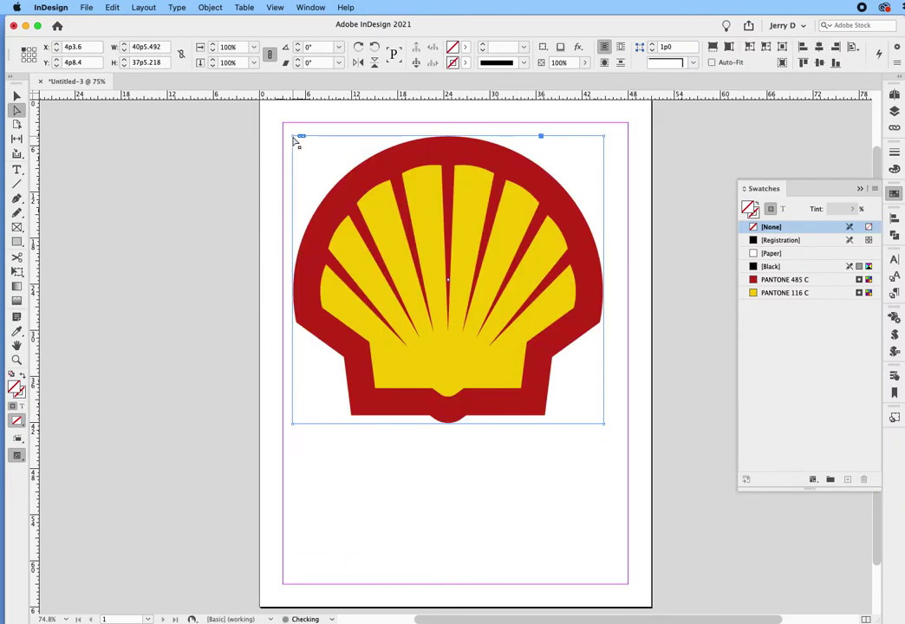
key("super+z")
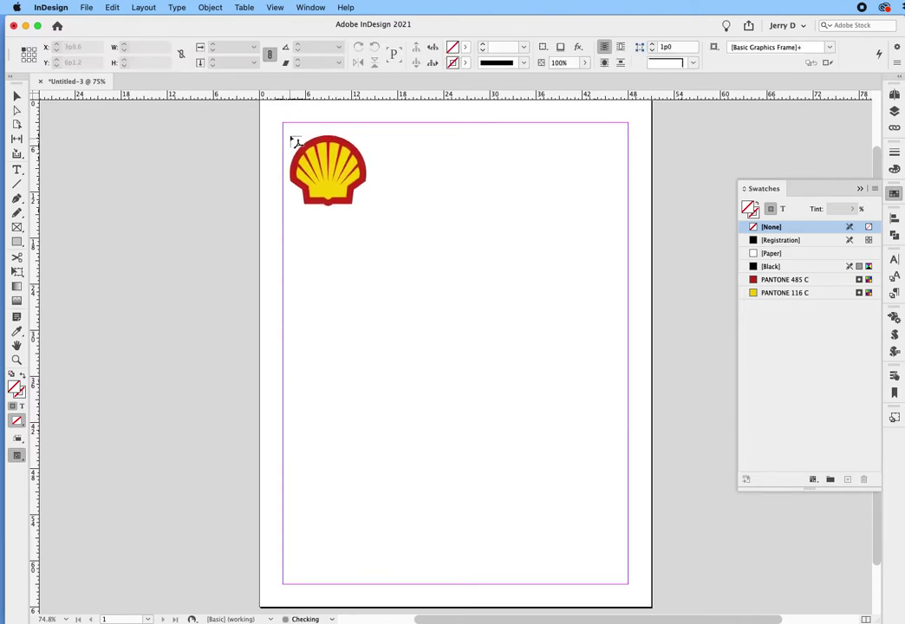
left_click_drag(291, 131, 488, 350)
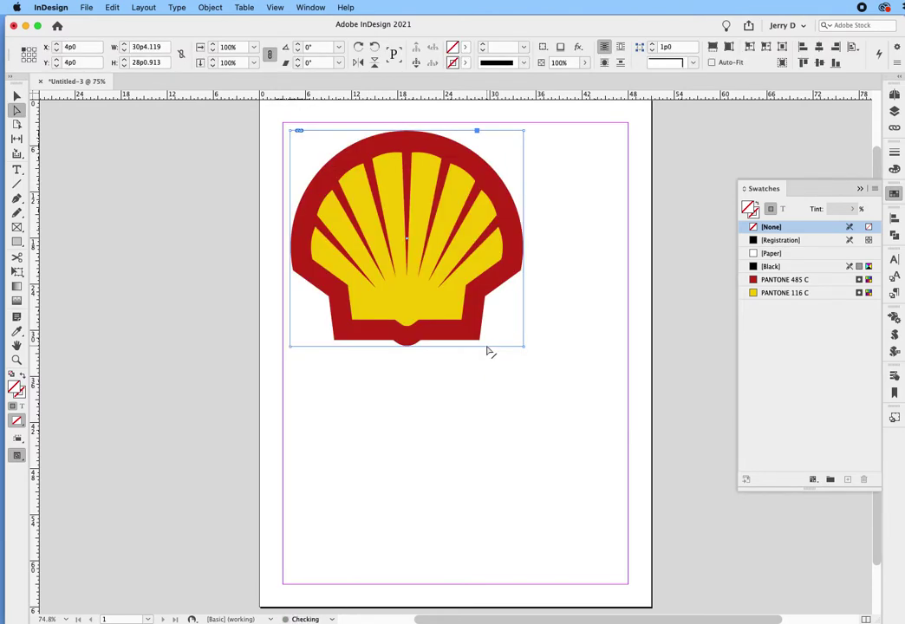
key("super+z")
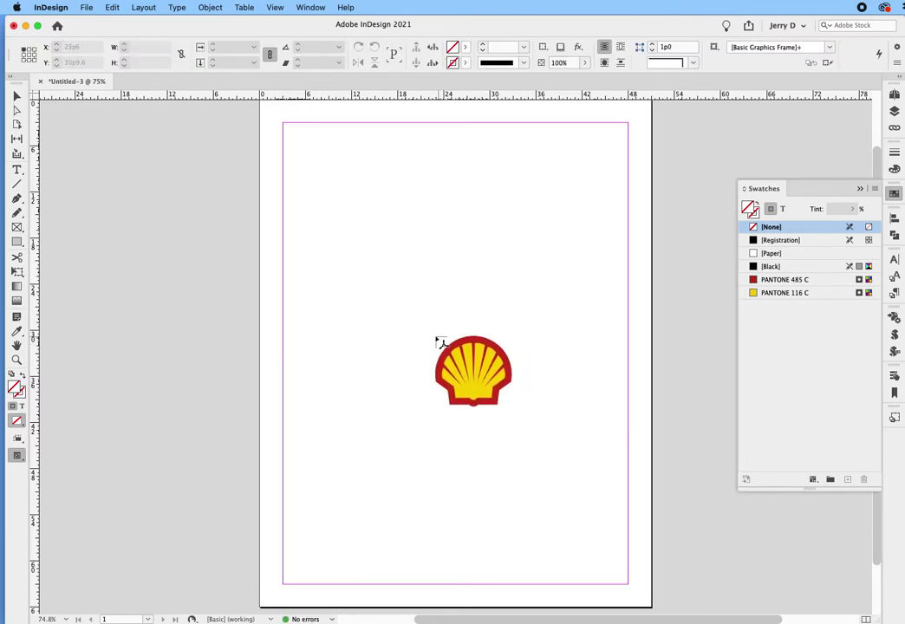
left_click(302, 162)
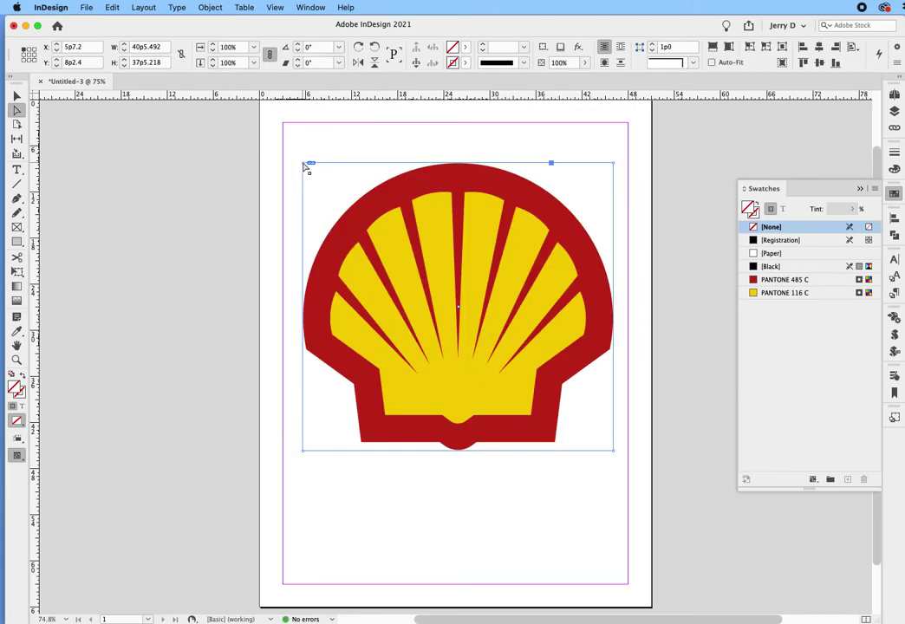
key("super+z")
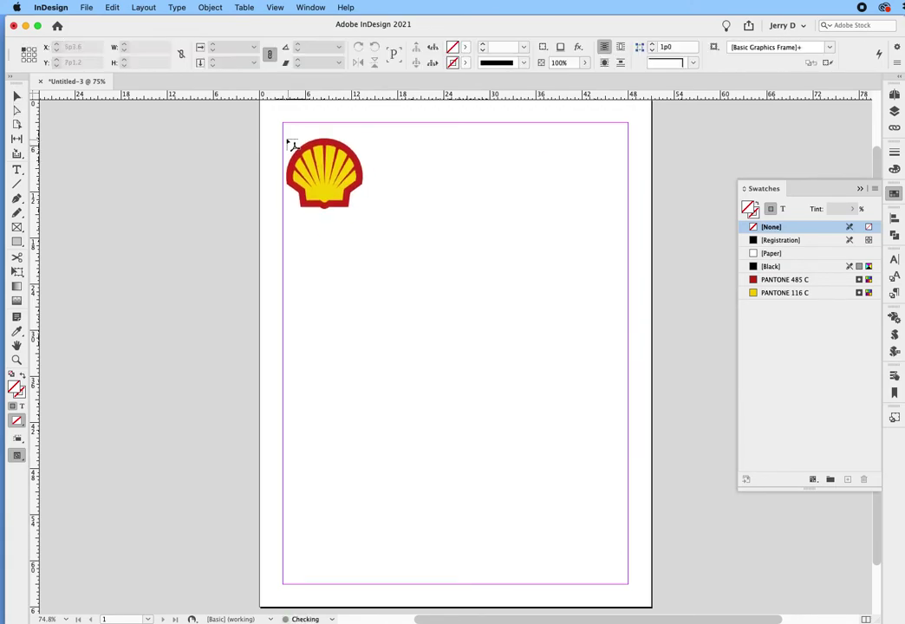
left_click_drag(287, 135, 414, 279)
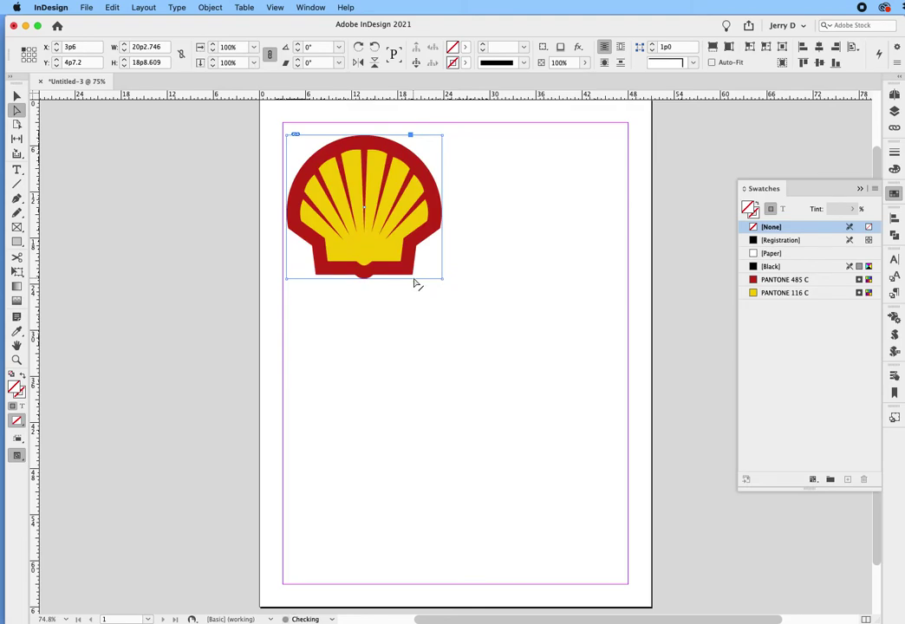
key("super+z")
left_click_drag(297, 159, 572, 460)
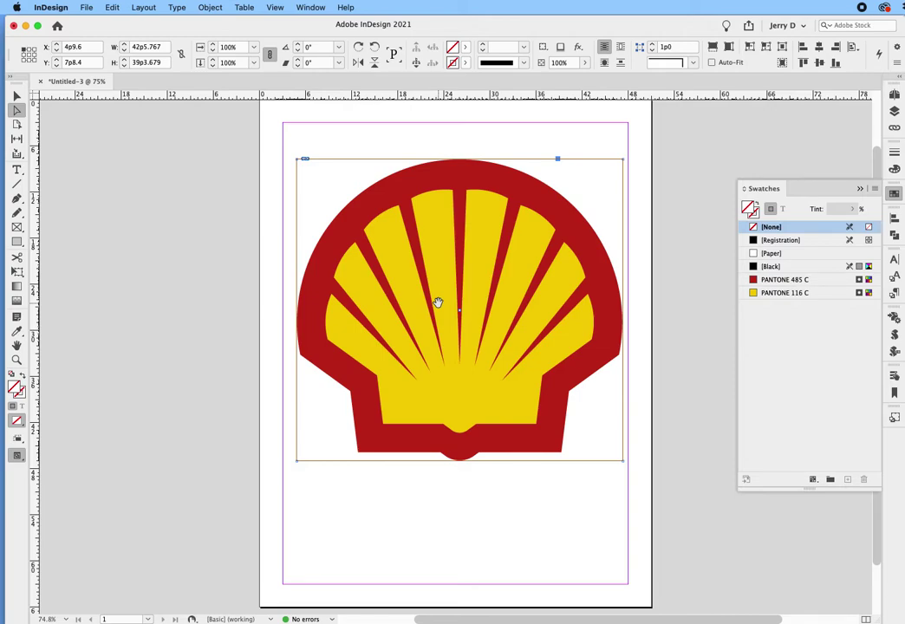
- Return to the Selection tool for working with whole frames
key("Escape")
- Select the large logo frame and delete it from the page
left_click(16, 95)
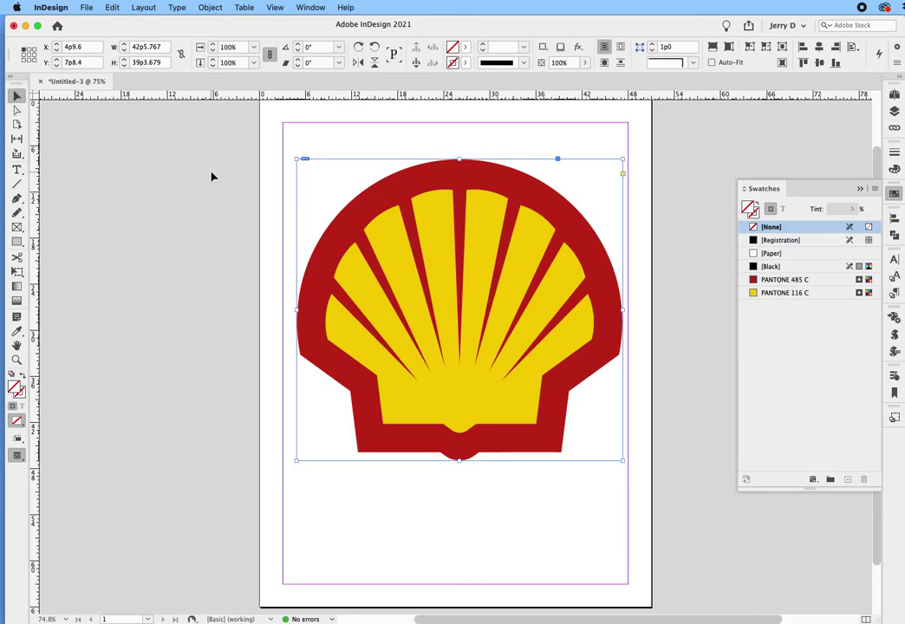
key("Delete")
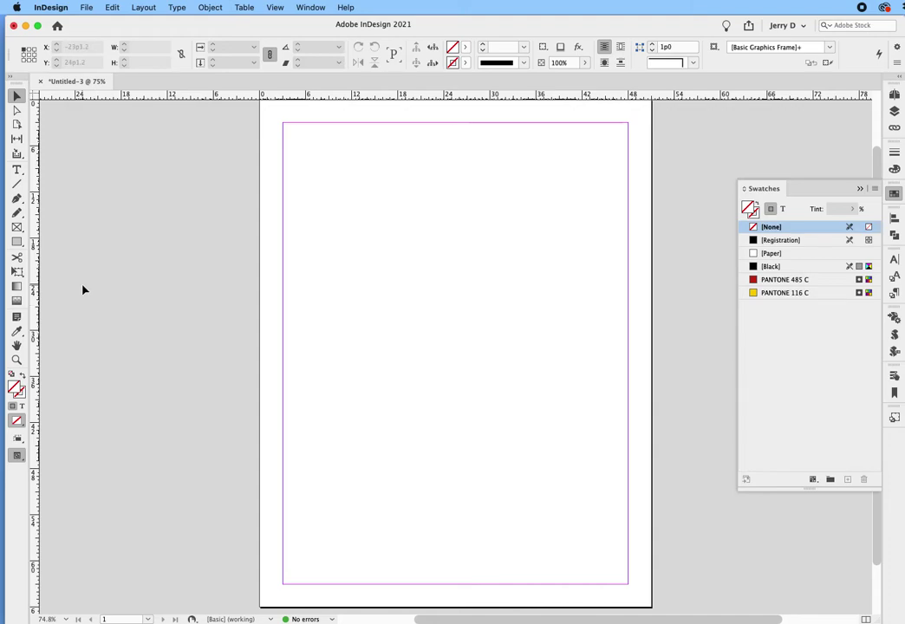
left_click(86, 7)
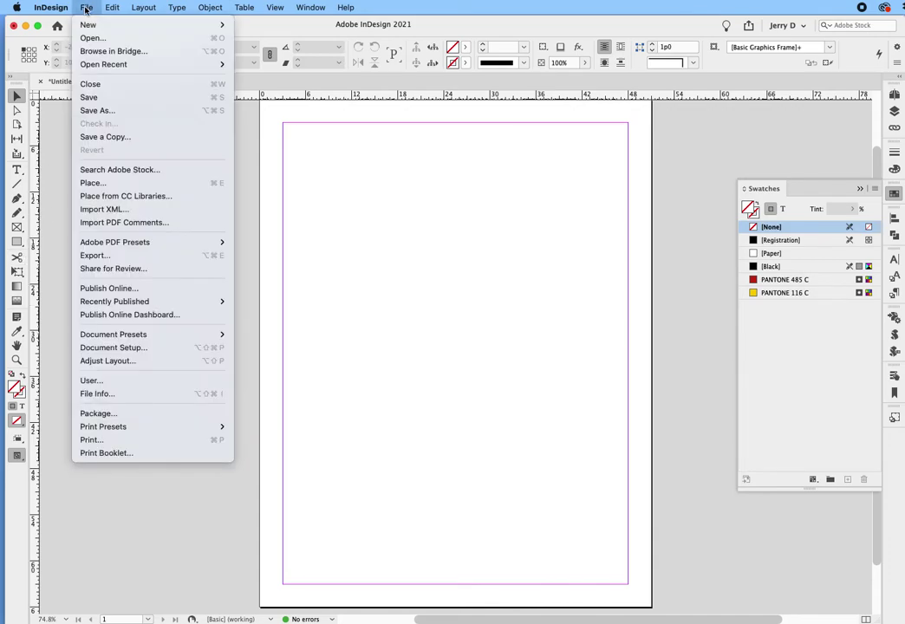
- Place Shell Logo.ai again in a medium frame at 76% scale in the page's upper half
left_click(95, 183)
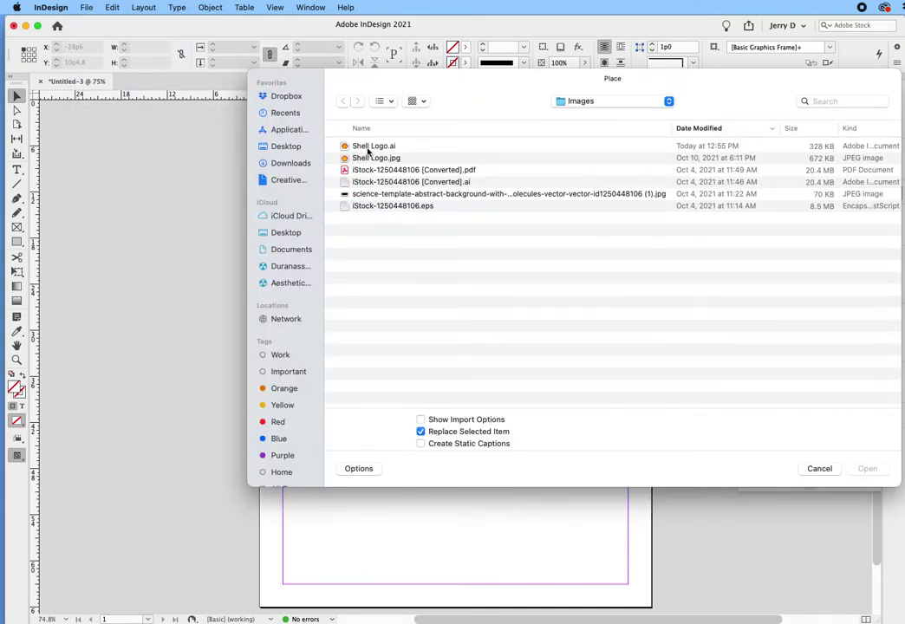
left_click(370, 148)
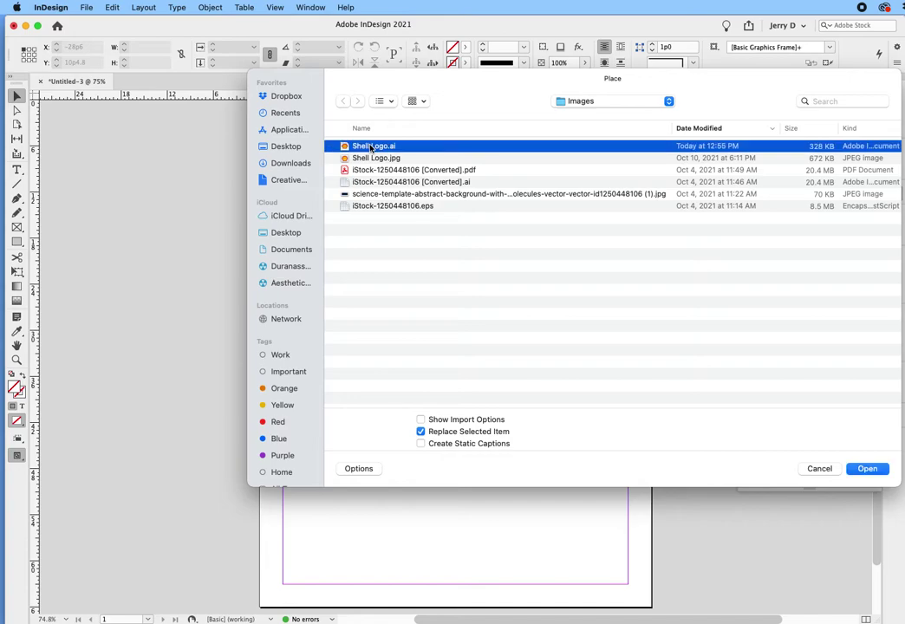
left_click(867, 468)
left_click_drag(319, 171, 562, 396)
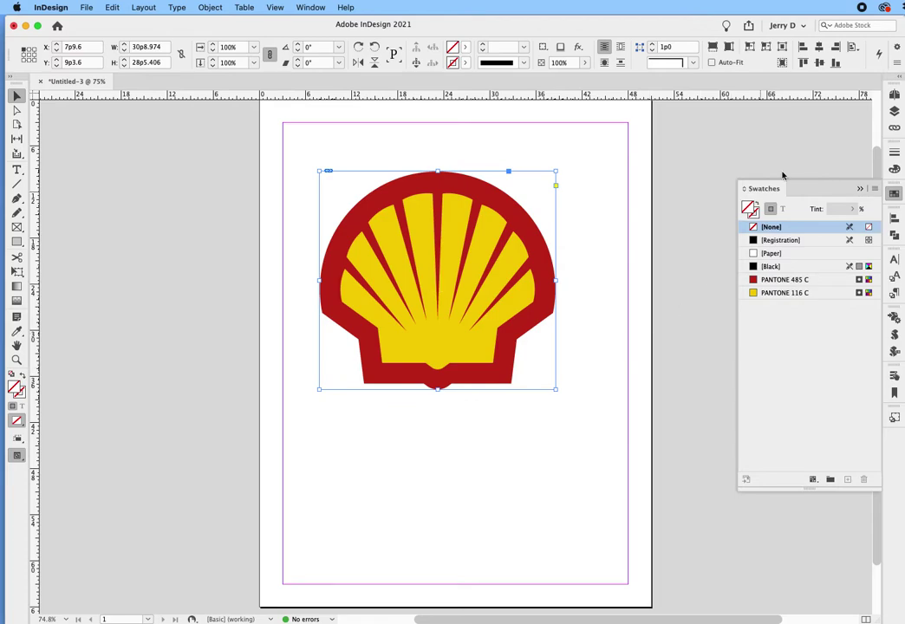
left_click(893, 128)
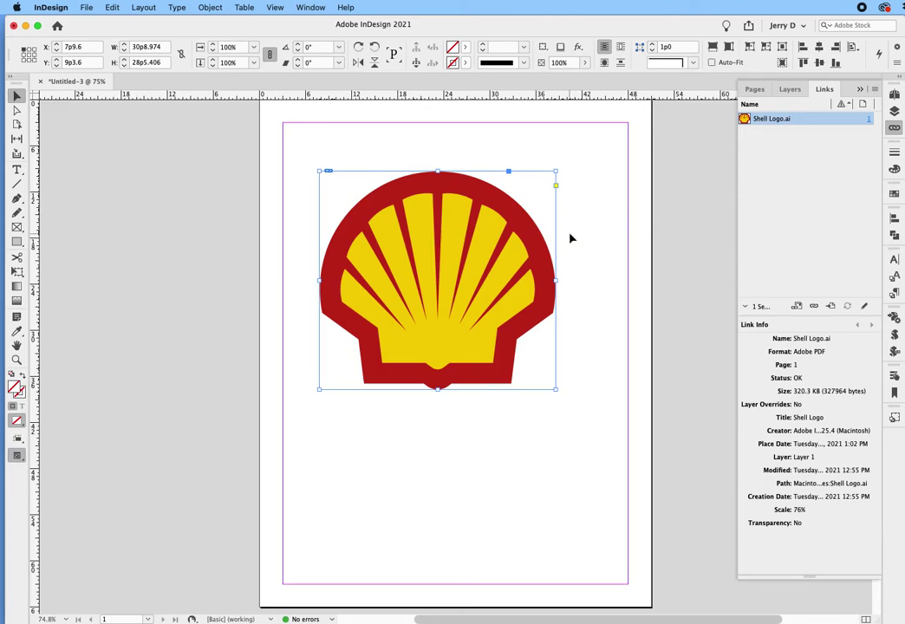
- Delete the placed logo so no linked files remain in the document
key("BackSpace")
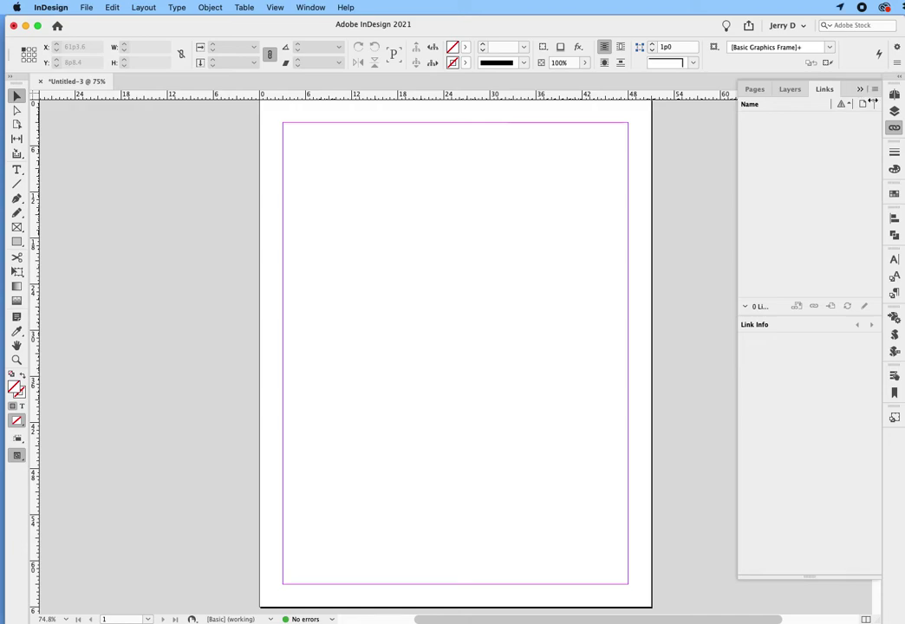
left_click(895, 172)
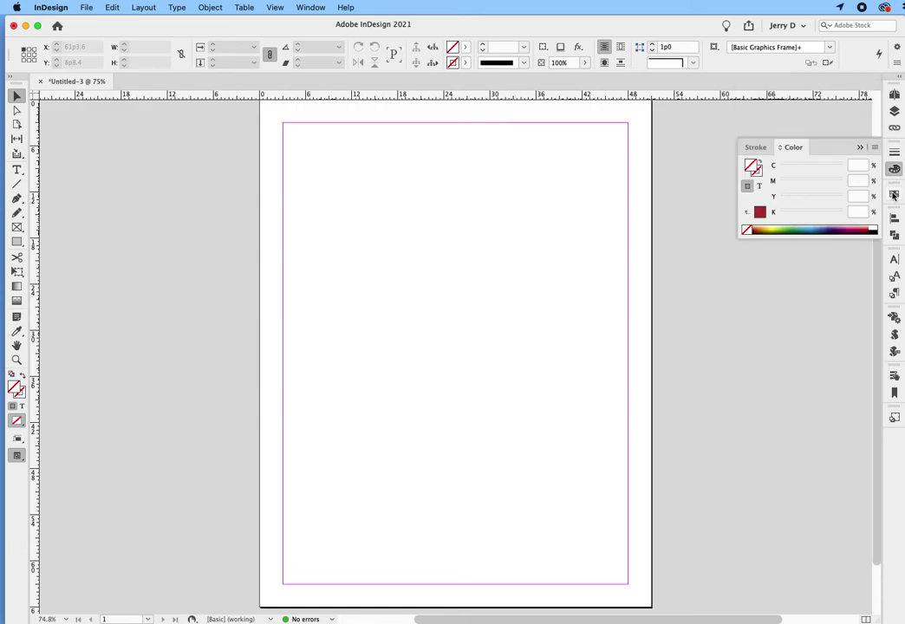
- Delete the PANTONE 485 C and PANTONE 116 C swatches, leaving only the defaults
left_click(894, 194)
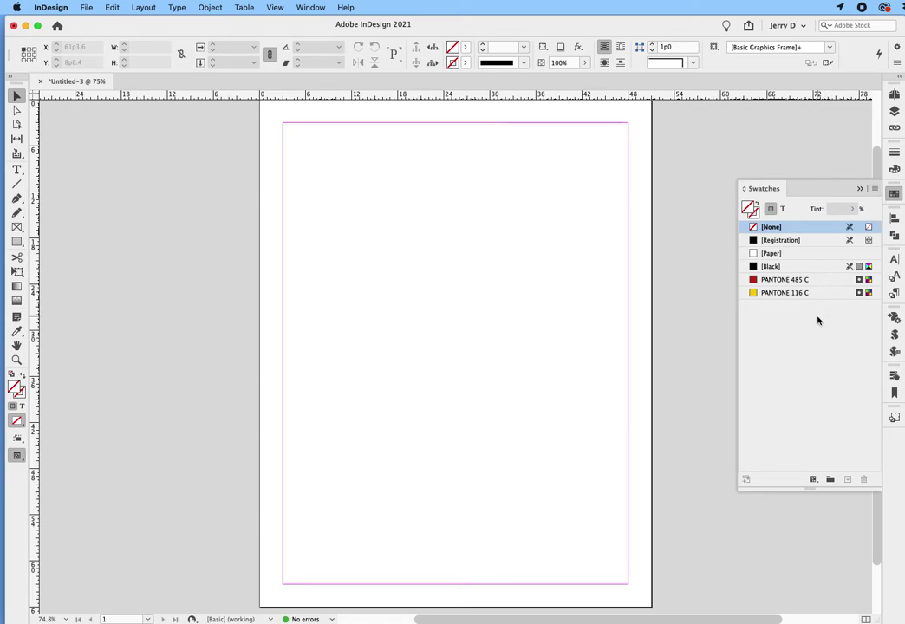
left_click(874, 189)
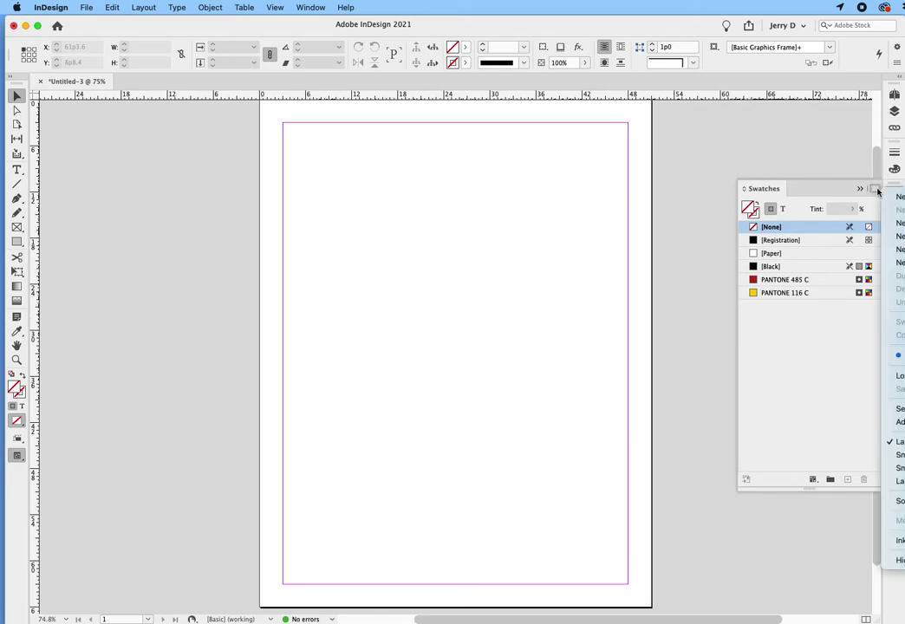
left_click(839, 194)
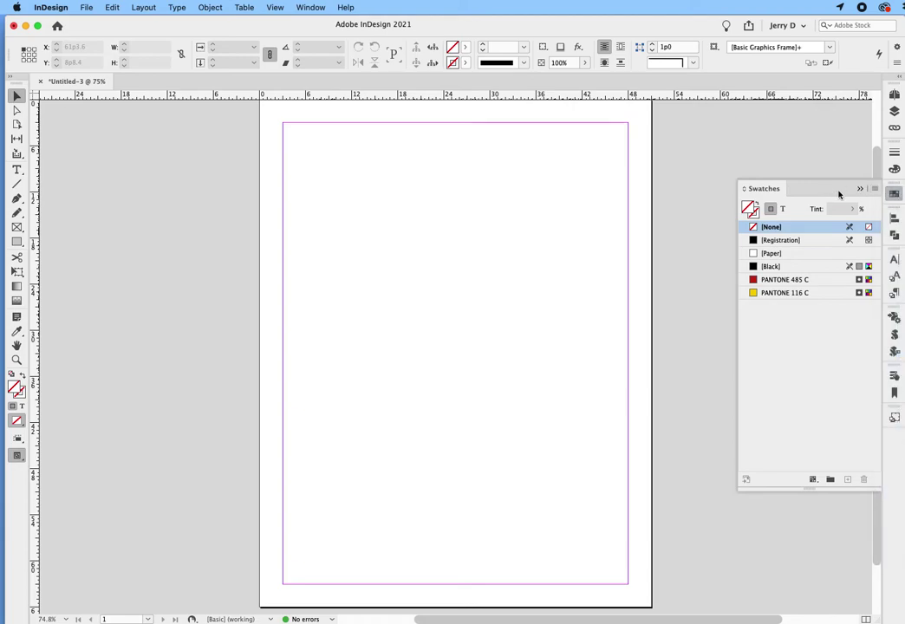
left_click(798, 280)
left_click(799, 293, "shift")
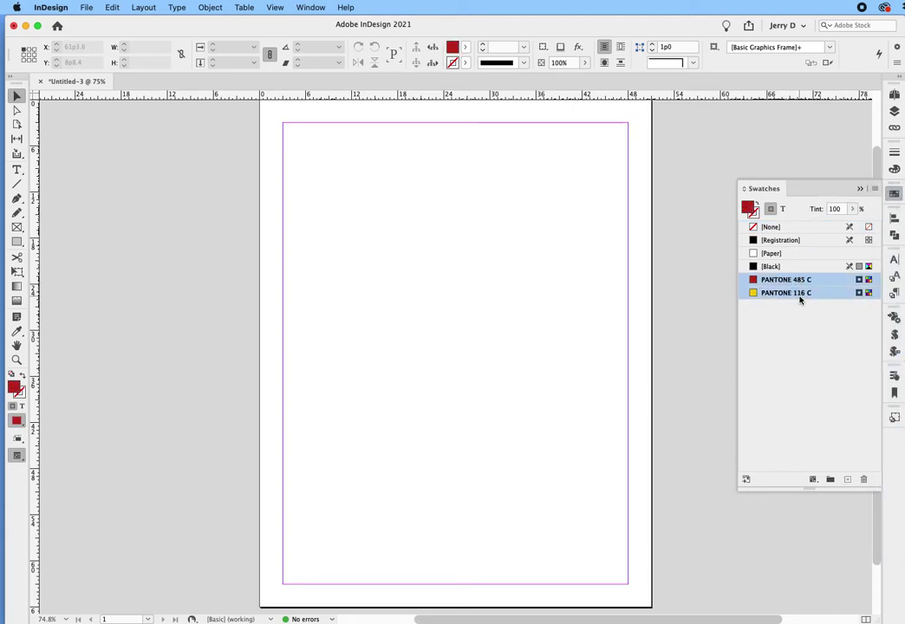
left_click(863, 480)
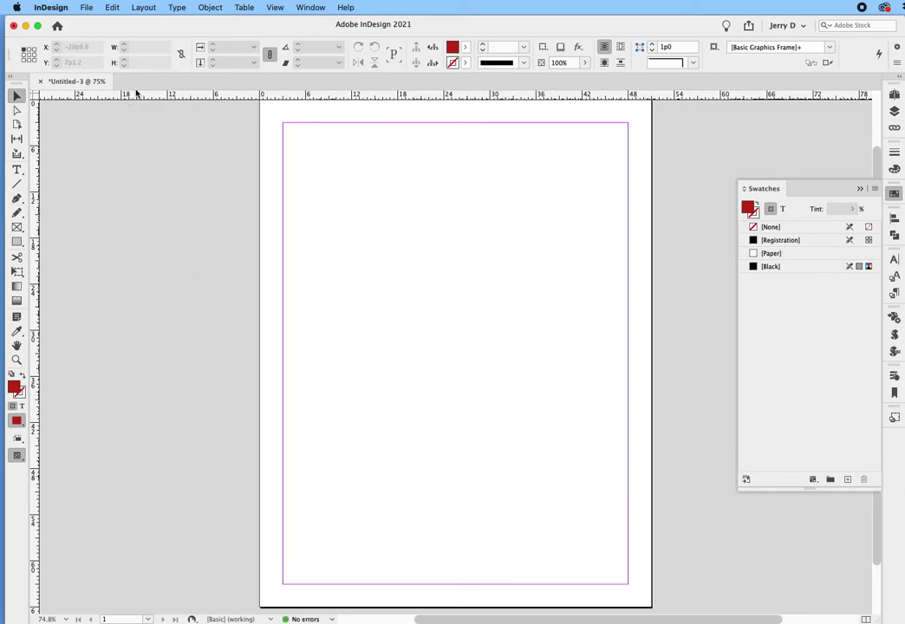
key("ctrl+Up")
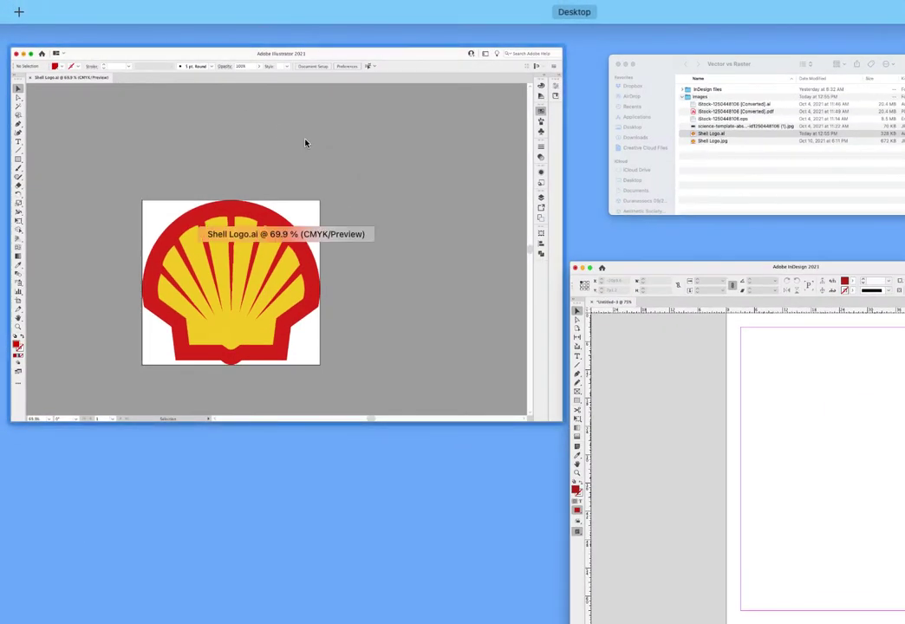
- Select all Shell logo paths in Illustrator, then bring the blank InDesign page back
left_click(307, 143)
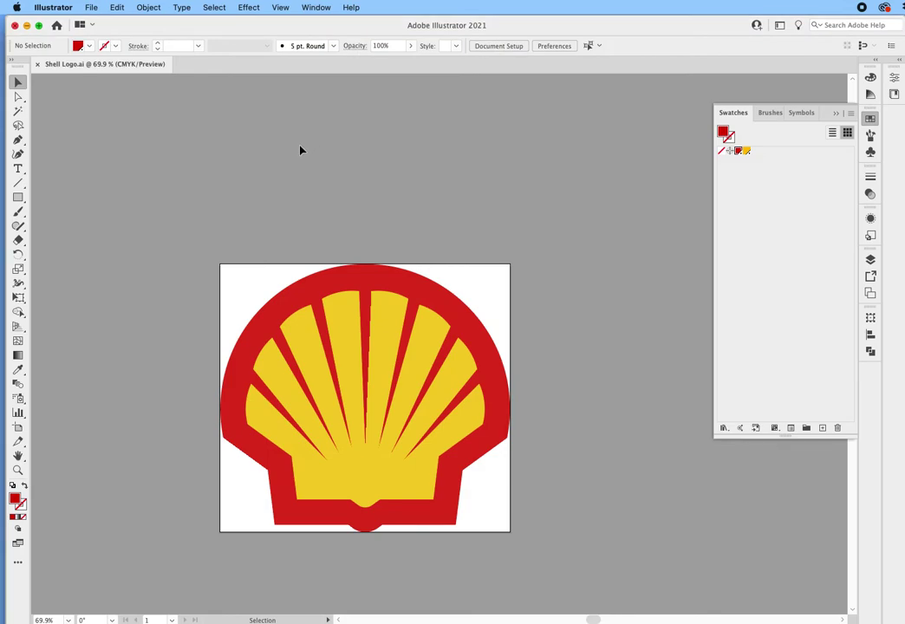
key("a")
key("super+a")
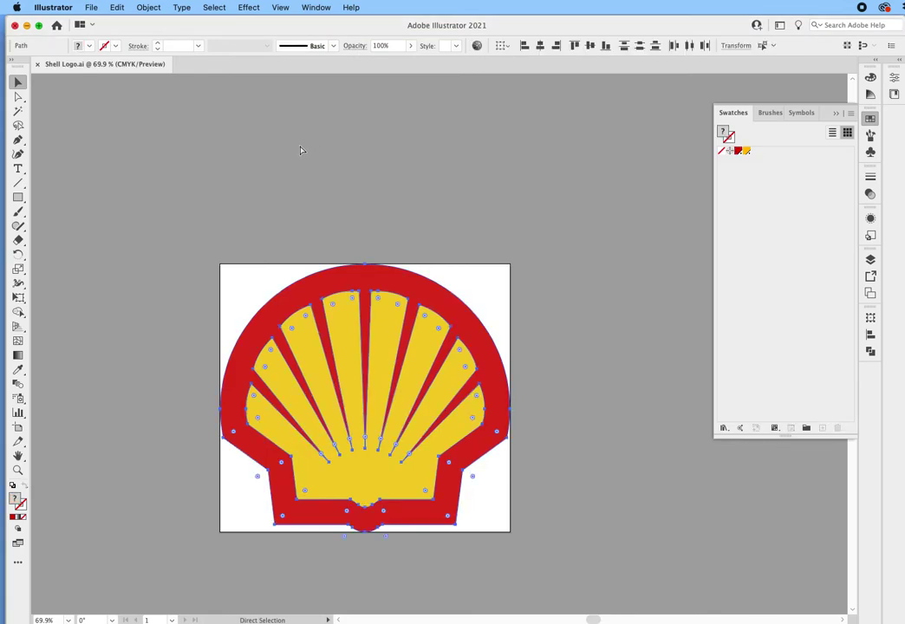
key("v")
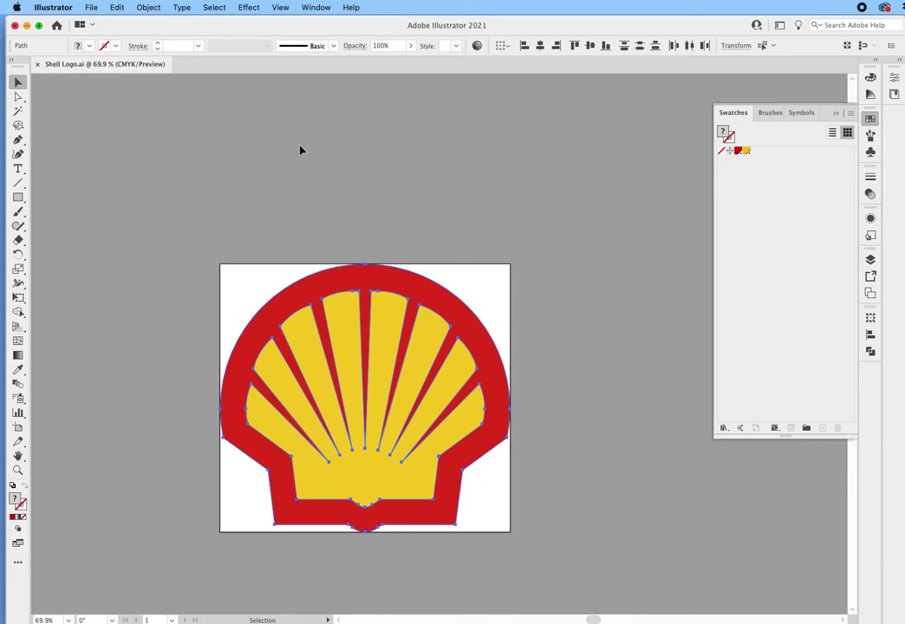
key("ctrl+Up")
left_click(616, 298)
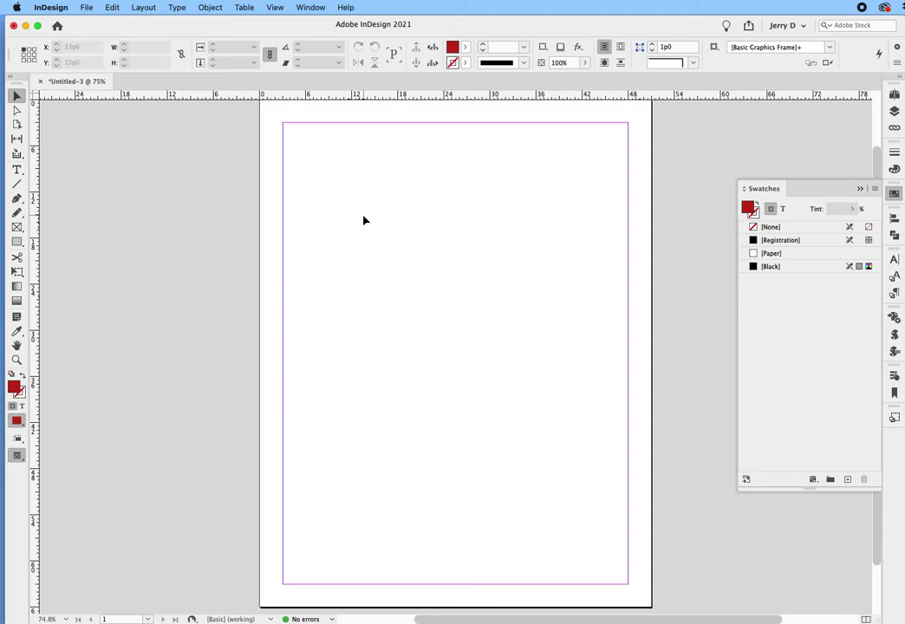
- Paste the Illustrator Shell logo as native paths, bringing back the PANTONE 485 C and 116 C swatches
key("super+v")
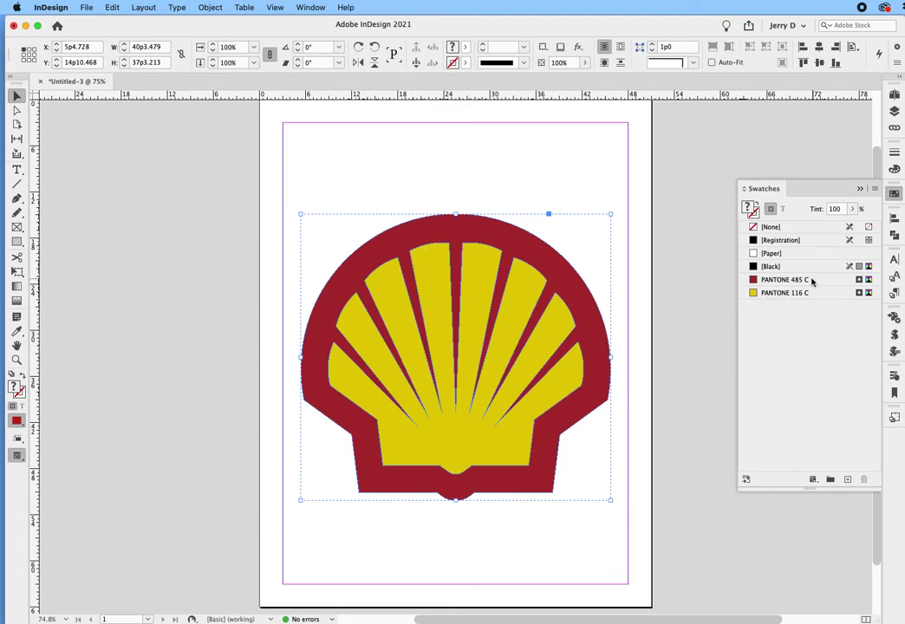
mouse_move(761, 284)
- Verify the Links panel shows zero linked files, then deselect the logo and collapse the panels
left_click(895, 128)
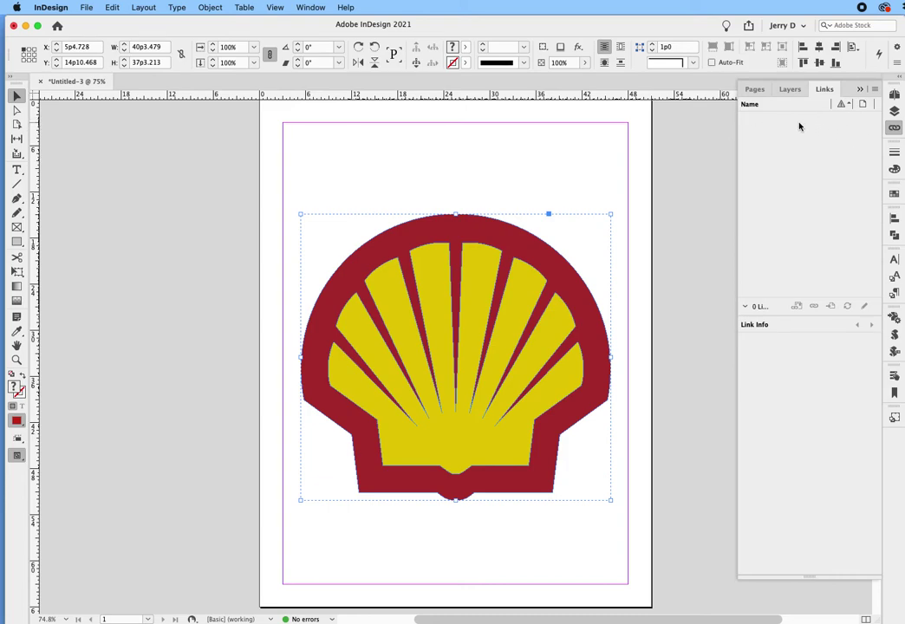
left_click(656, 173)
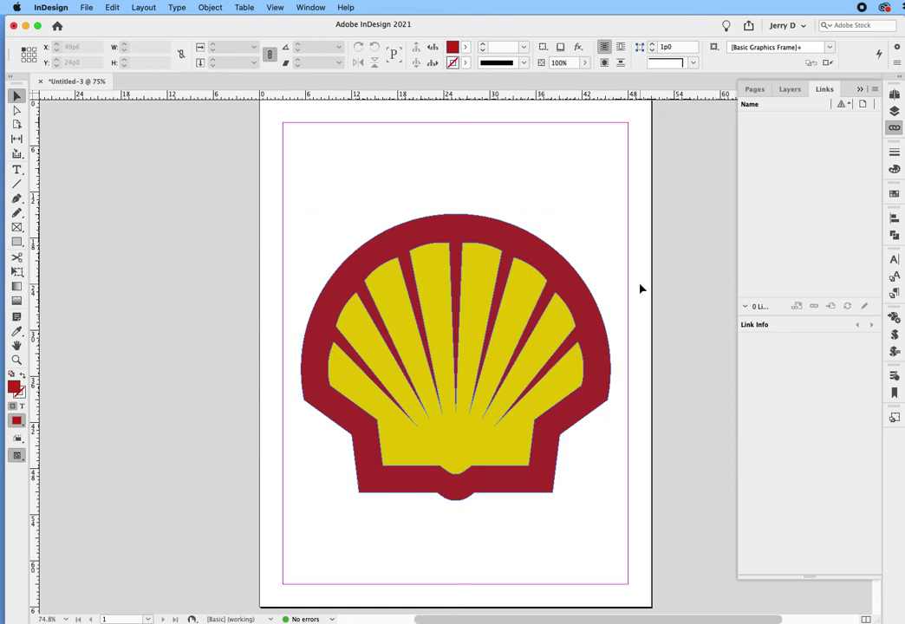
left_click(861, 89)
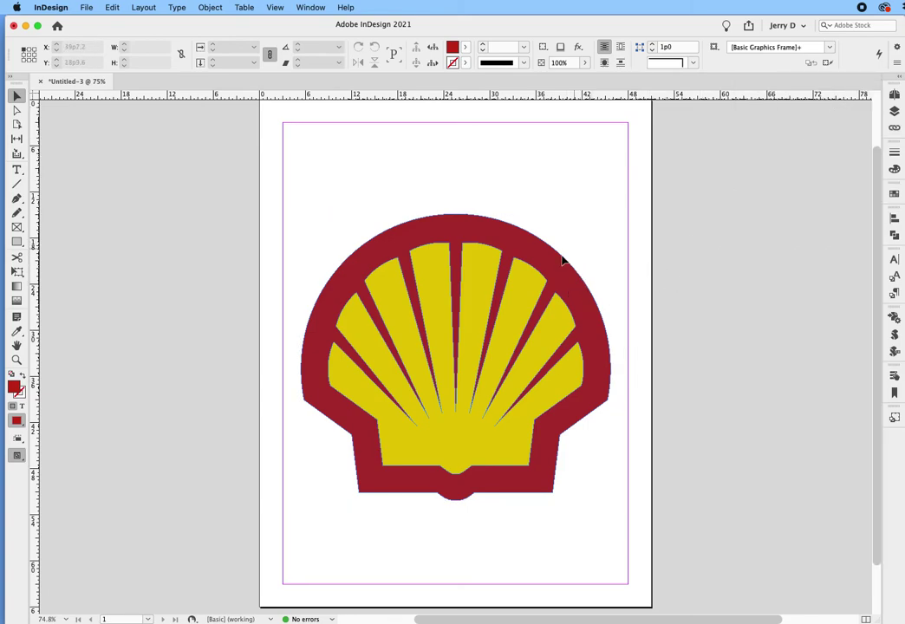
left_click(23, 112)
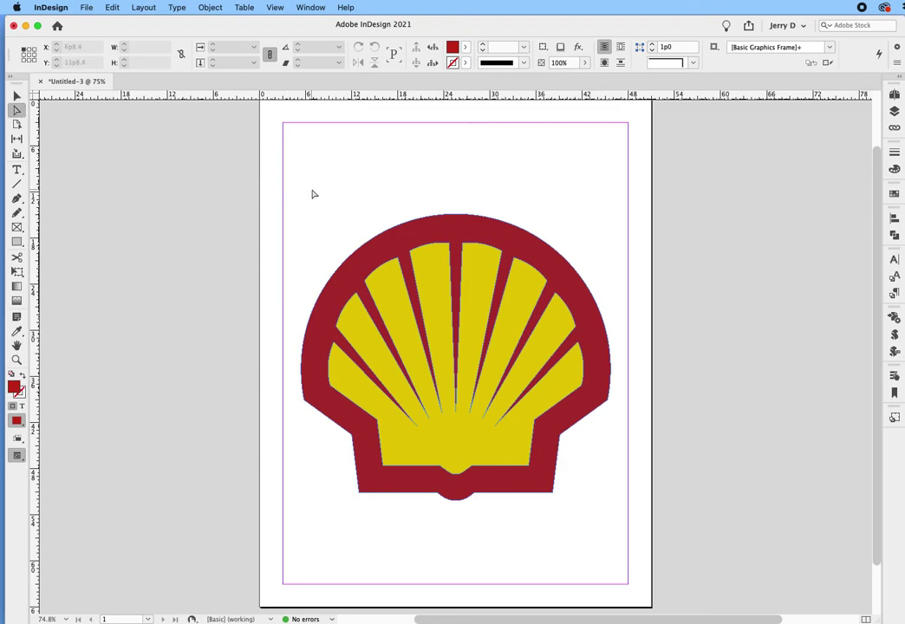
- Fill the shell's yellow inner shape with light blue using CMYK colour values
left_click(436, 255)
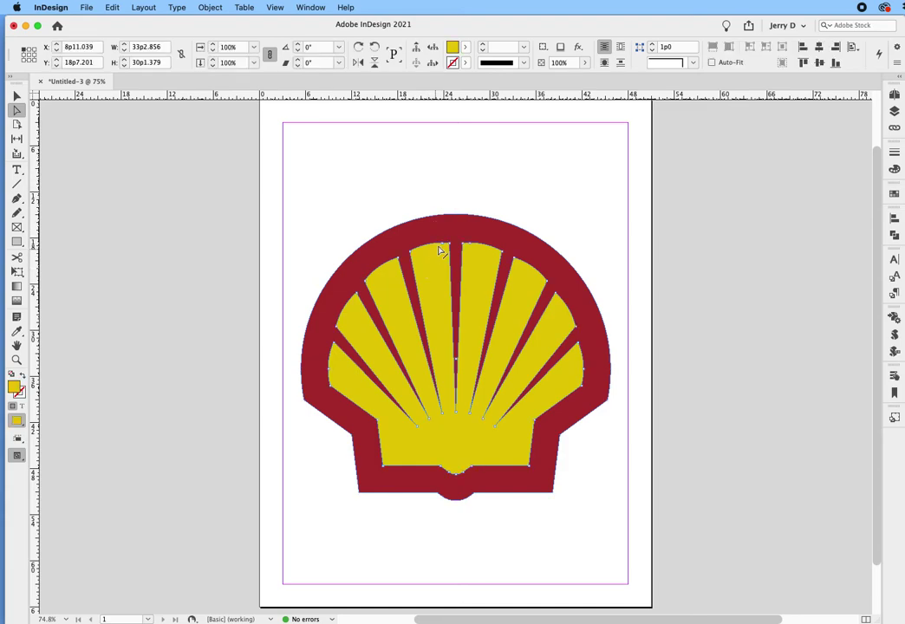
left_click(446, 228)
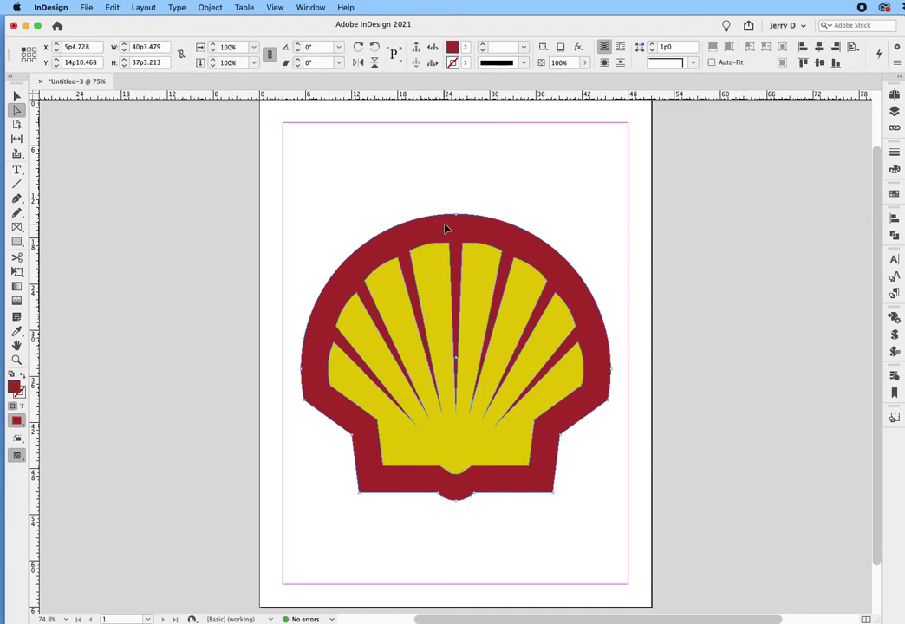
left_click(440, 298)
left_click(897, 169)
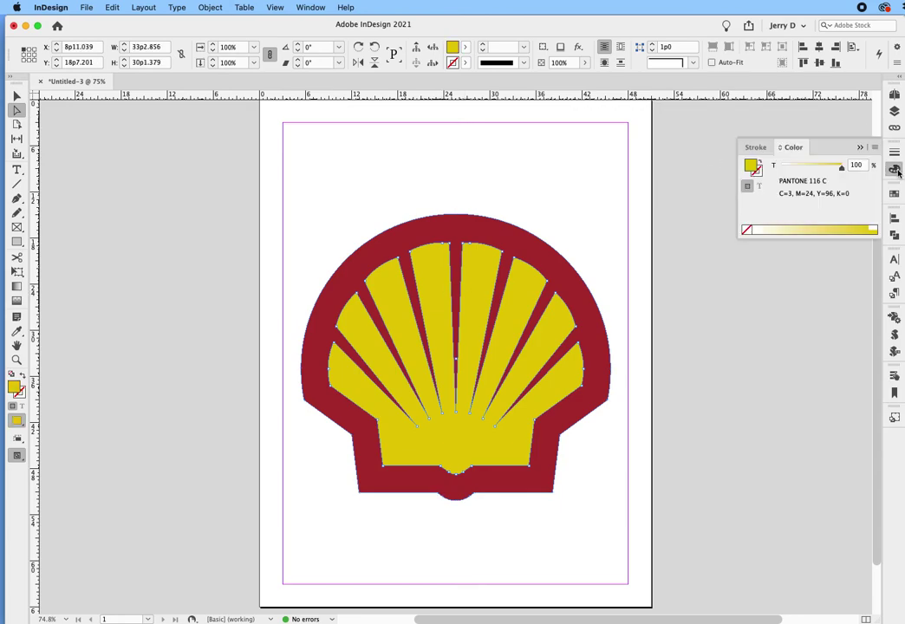
left_click(875, 148)
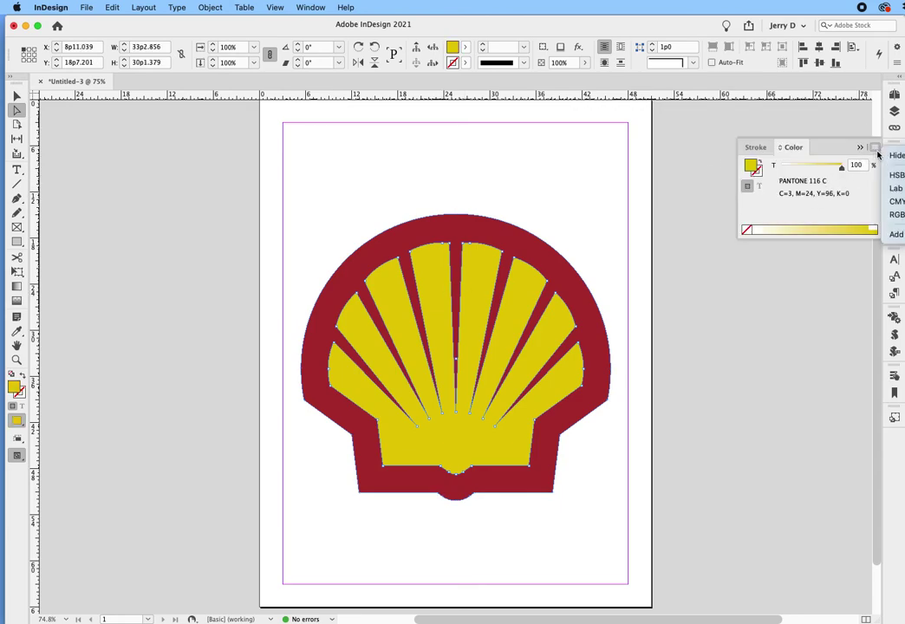
left_click(896, 202)
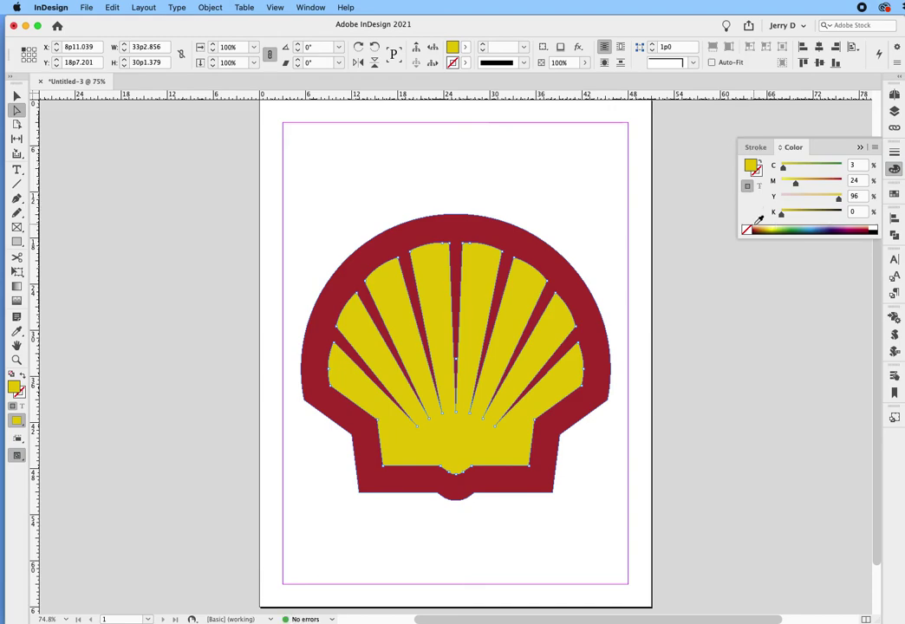
left_click(812, 226)
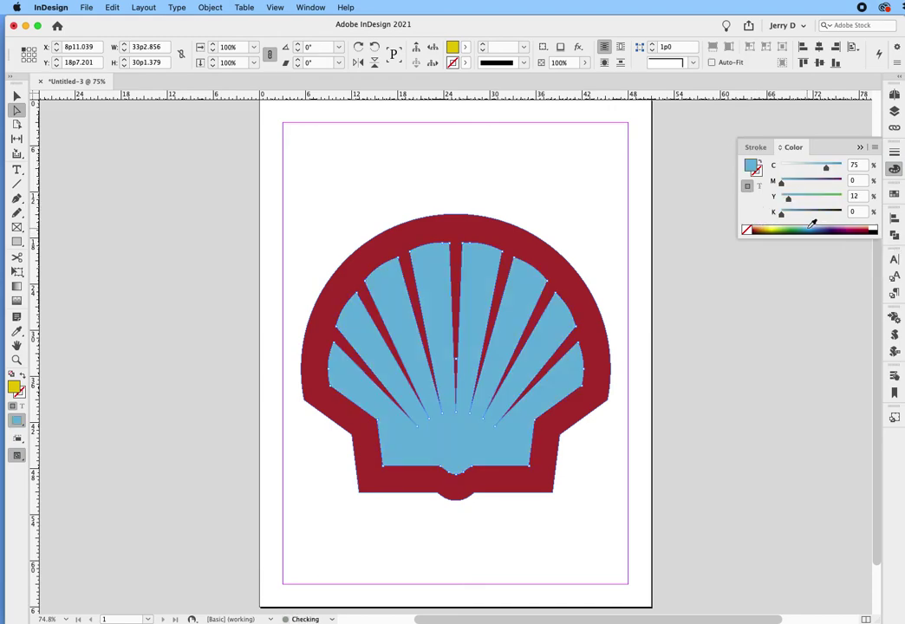
- Fill the red outer band with green C97 M0 Y100 K25
left_click(585, 279)
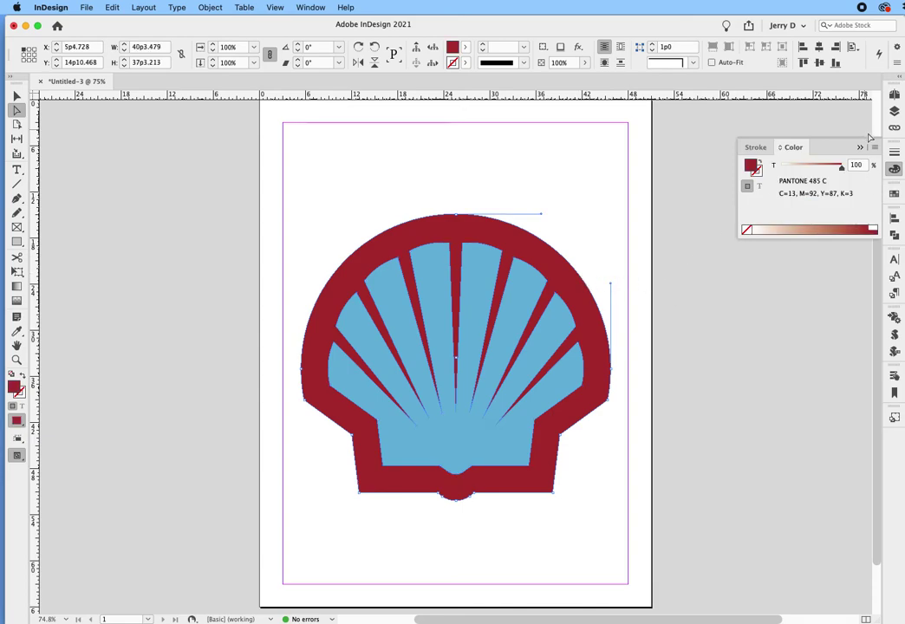
left_click(893, 169)
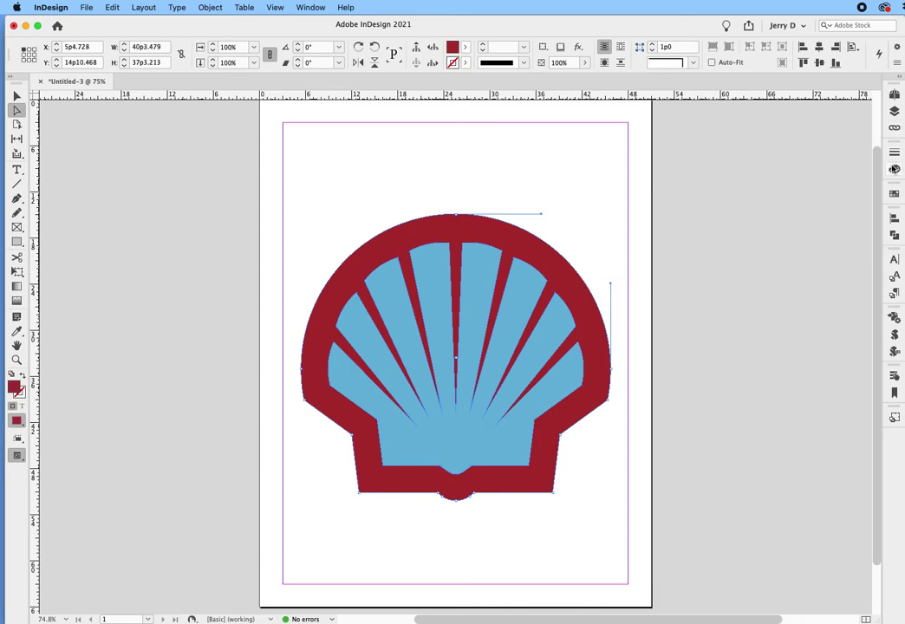
left_click(894, 169)
left_click(875, 148)
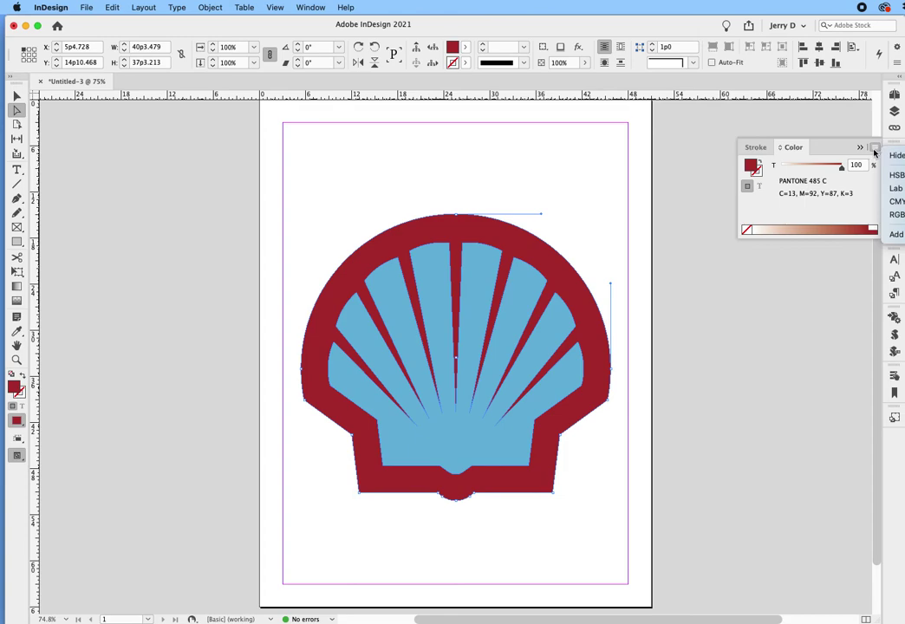
left_click(887, 201)
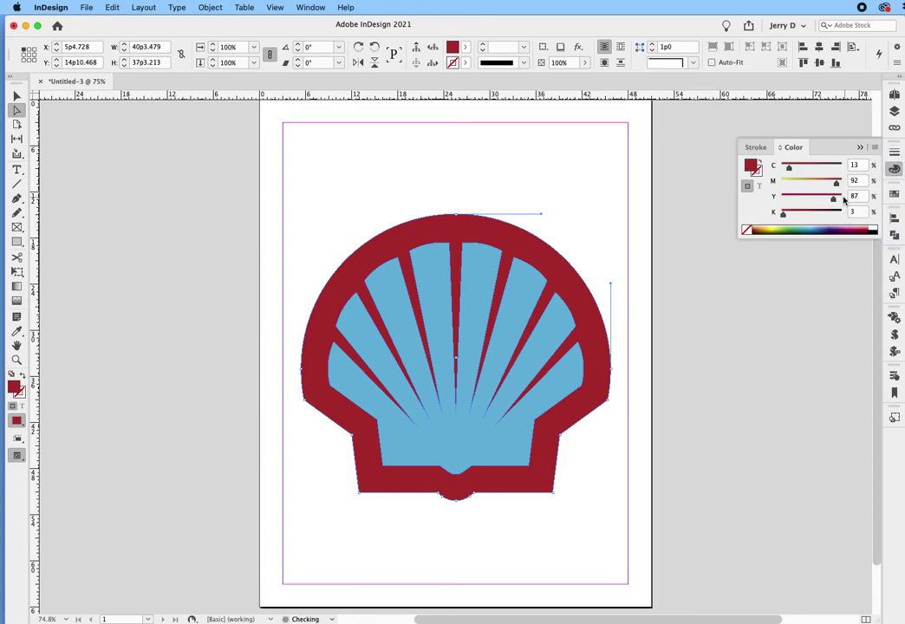
left_click(794, 228)
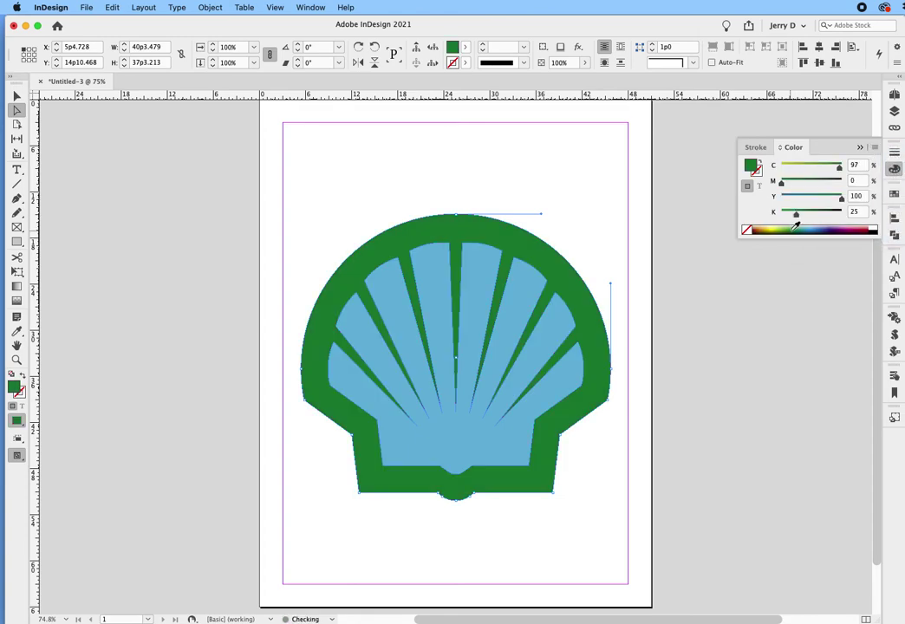
- Drag the green outer path's top anchor point downward to flatten the shell's dome
scroll(469, 127, "left", 5)
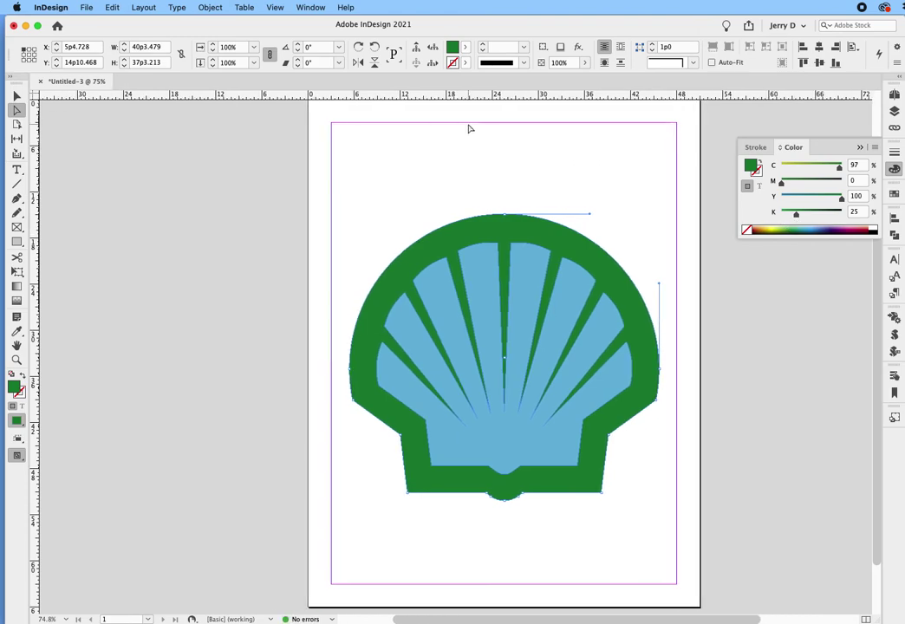
left_click(522, 211)
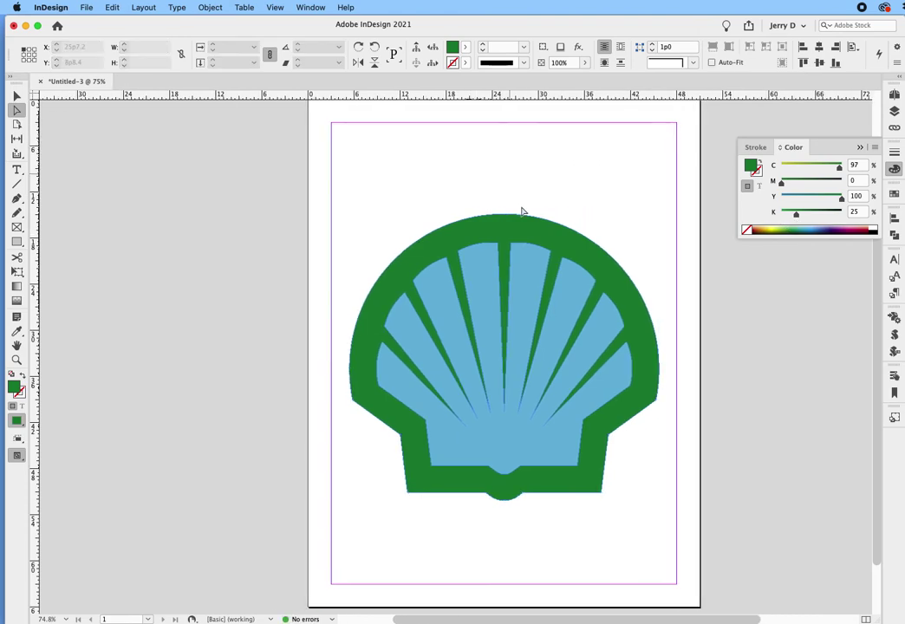
left_click(506, 221)
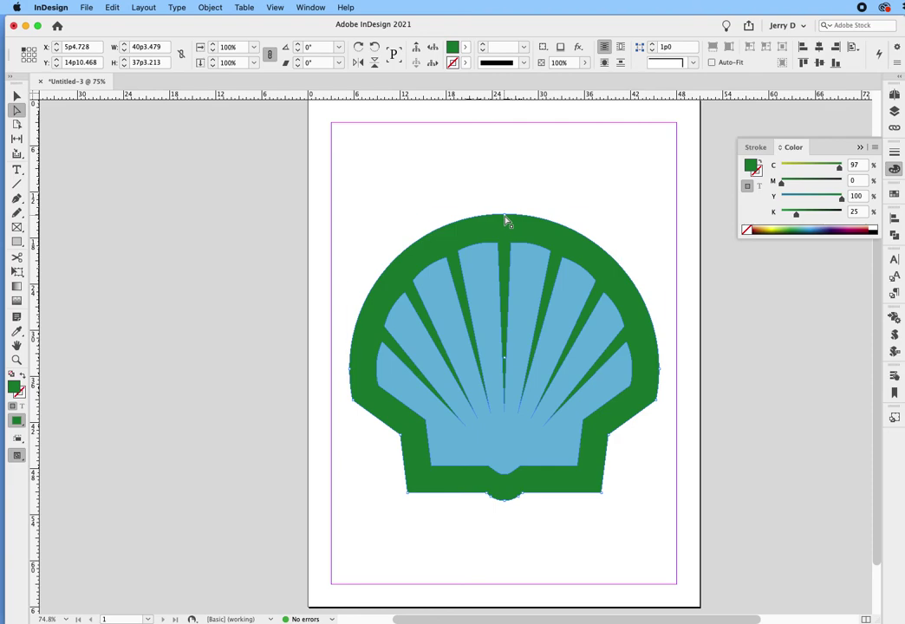
left_click(506, 216)
left_click_drag(506, 221, 507, 240)
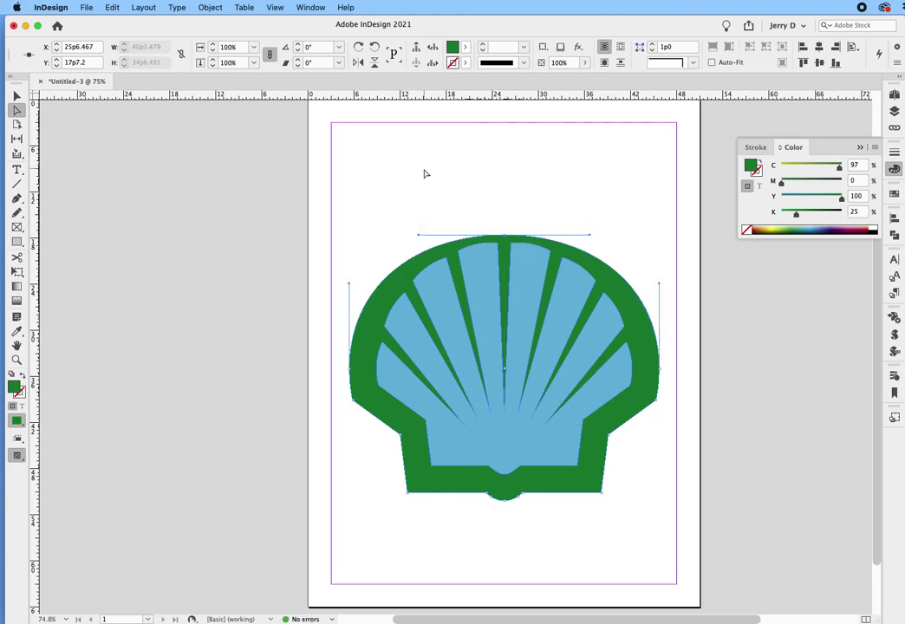